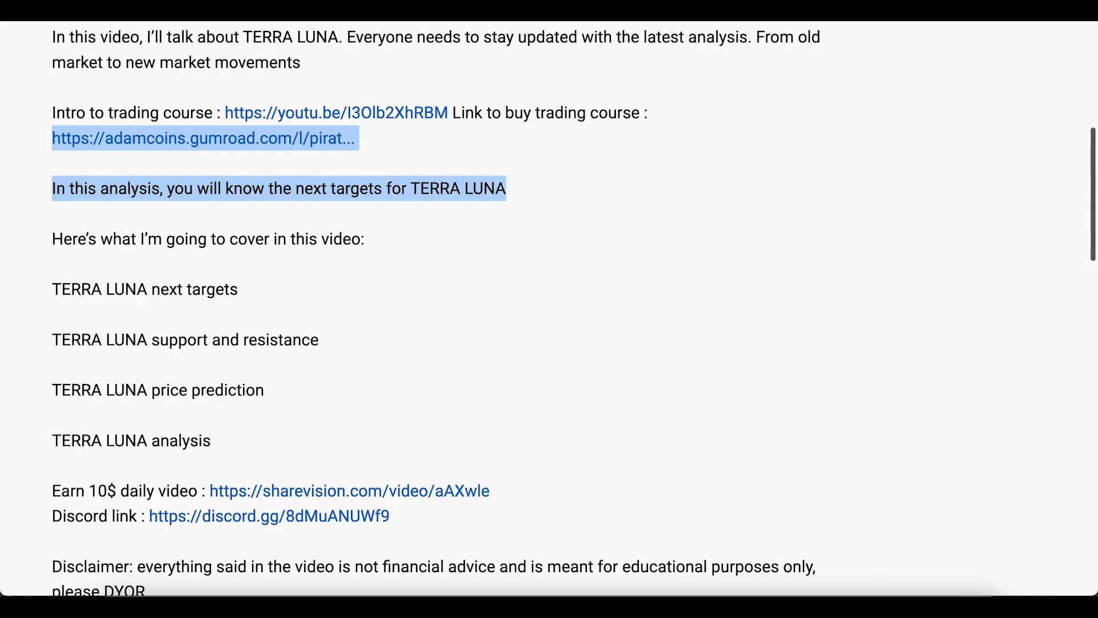
Scroll to the latest #announcements messages and highlight the triangle-retest and 'Bitcoin is in trouble' lines.
left_click(257, 318)
scroll(258, 321, "down", 4)
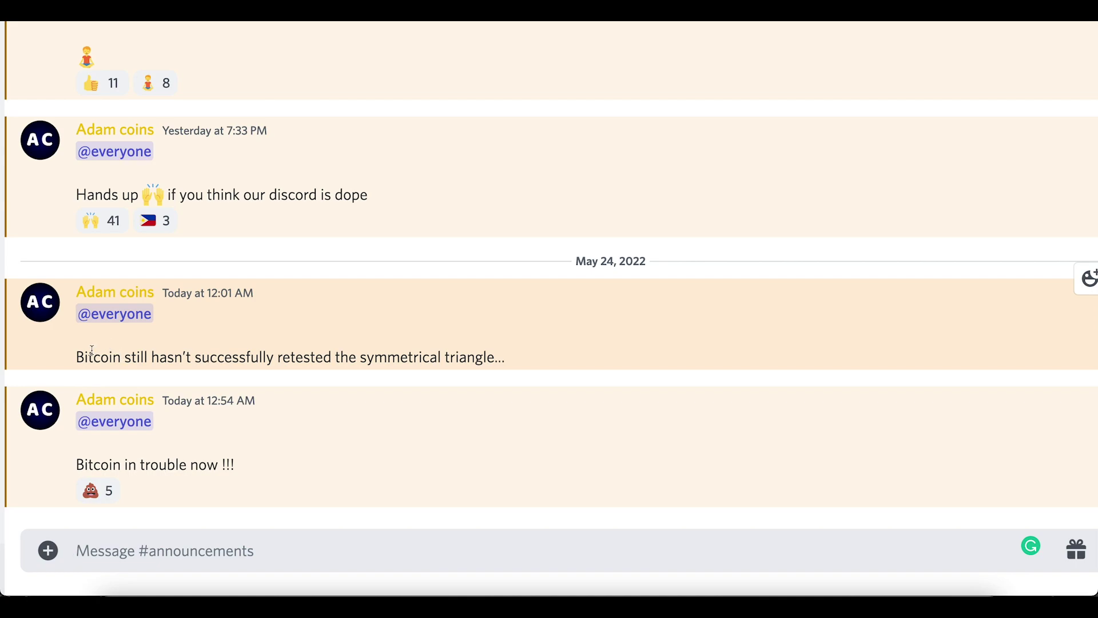
left_click_drag(86, 351, 547, 374)
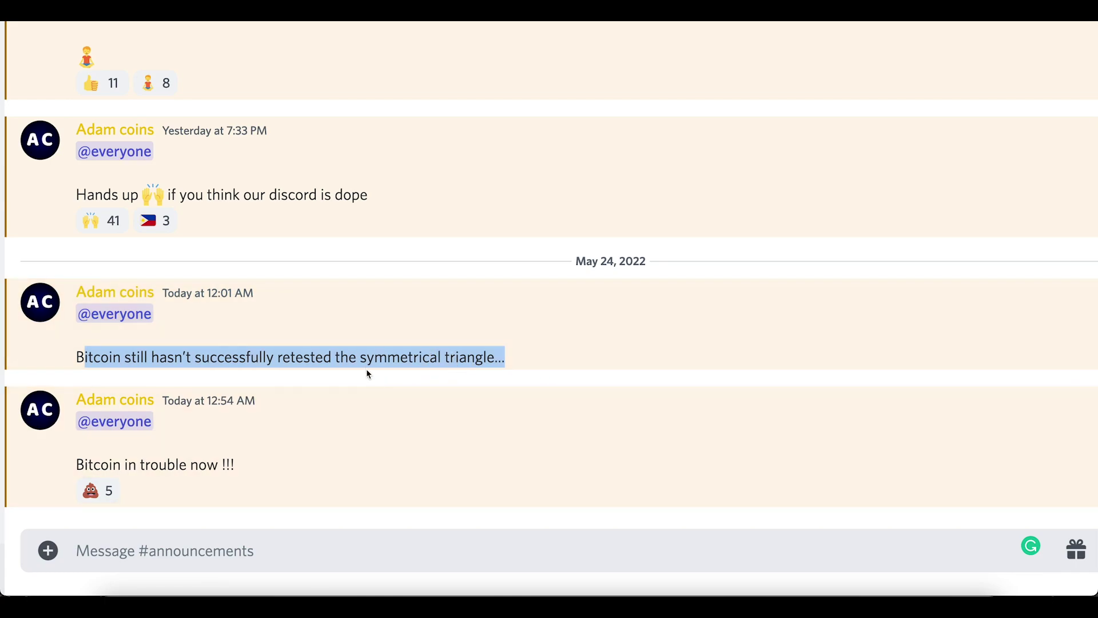
left_click_drag(129, 461, 334, 458)
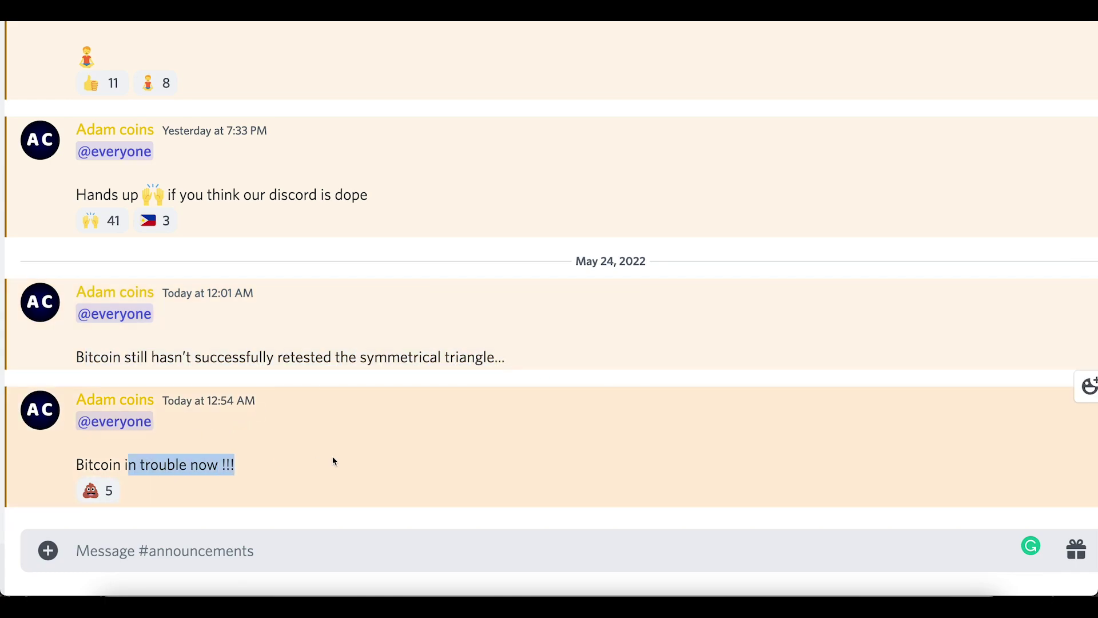
left_click(352, 362)
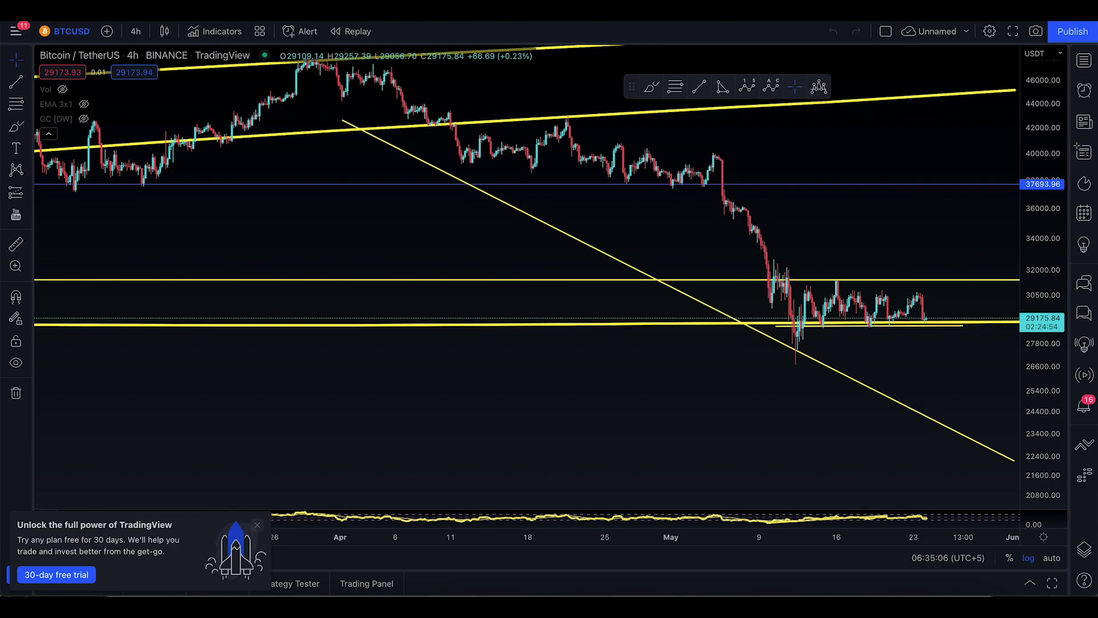
Remove all drawings, then widen the candles and leave empty space right of the latest price.
left_click(10, 393)
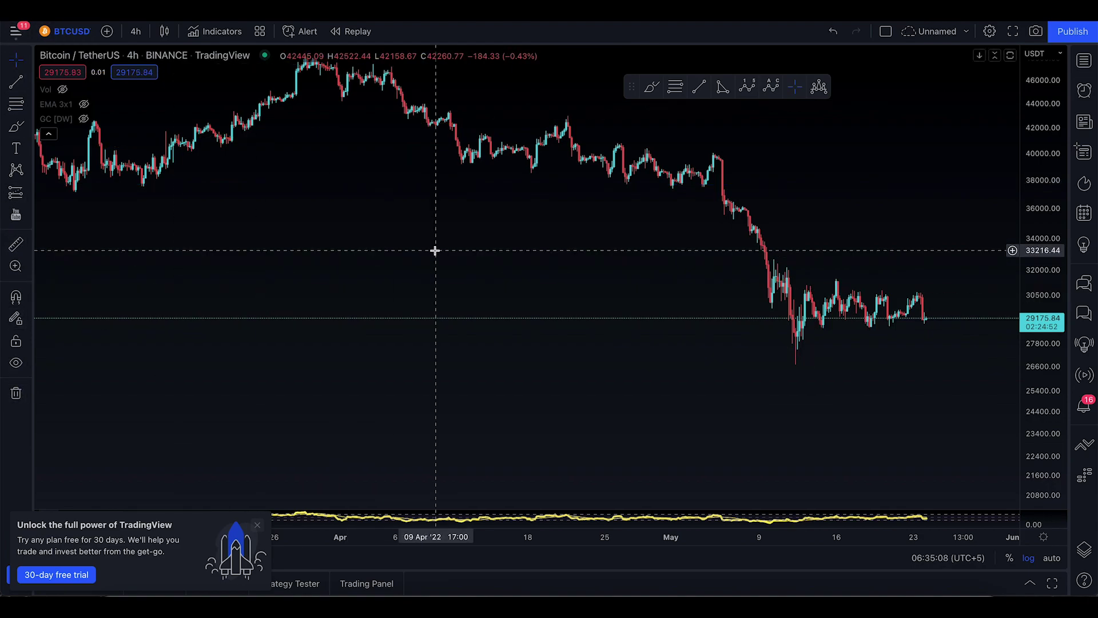
left_click_drag(654, 265, 299, 261)
left_click_drag(525, 333, 633, 284)
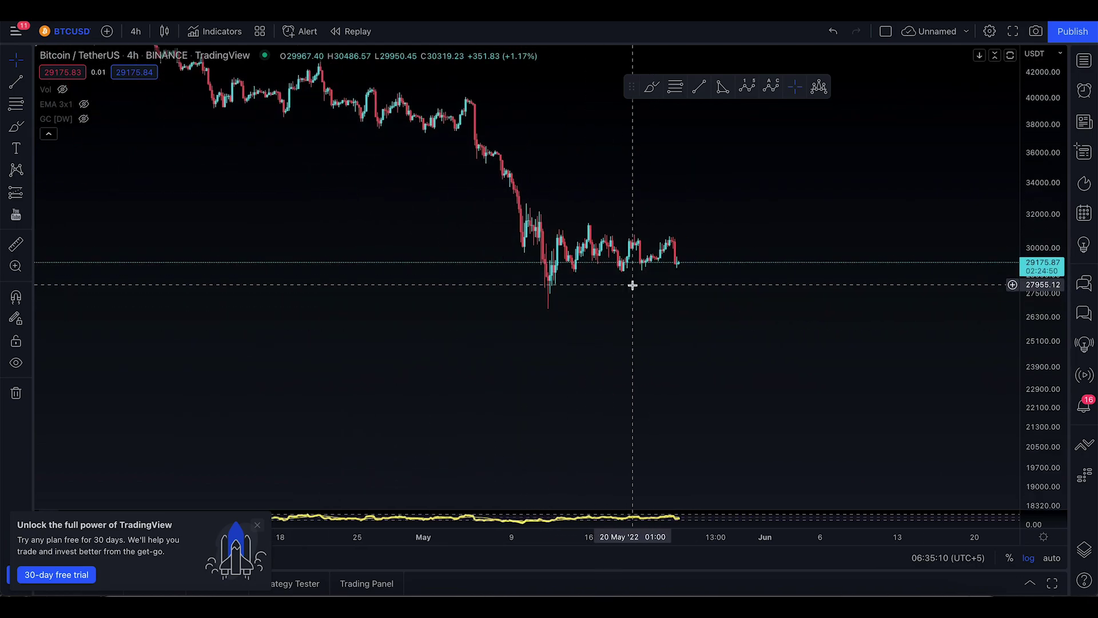
left_click_drag(641, 532, 338, 559)
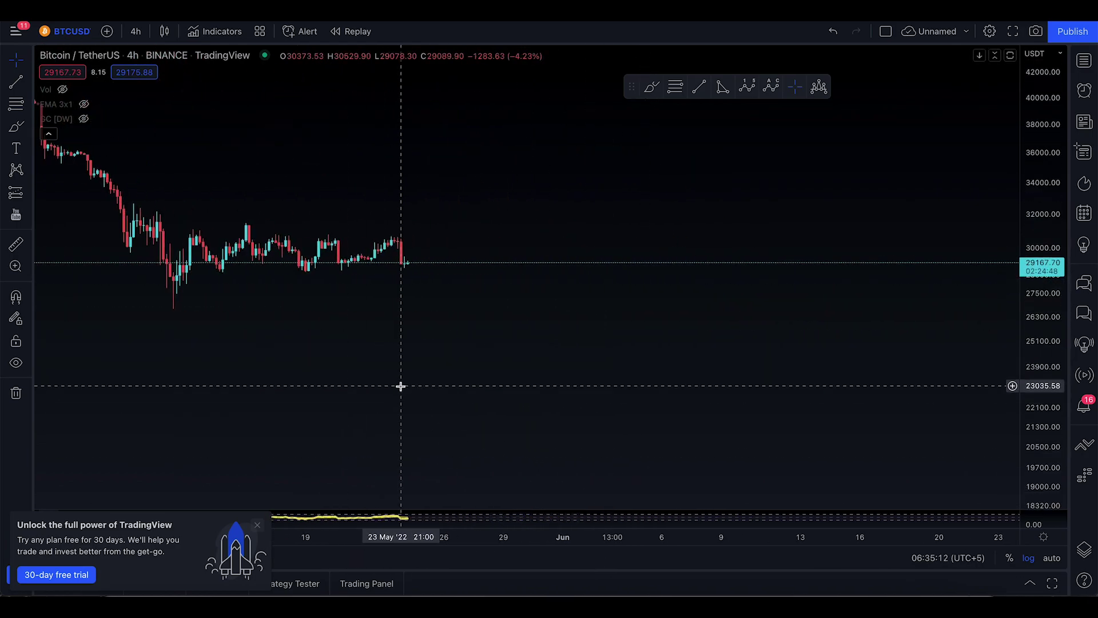
left_click_drag(400, 385, 536, 384)
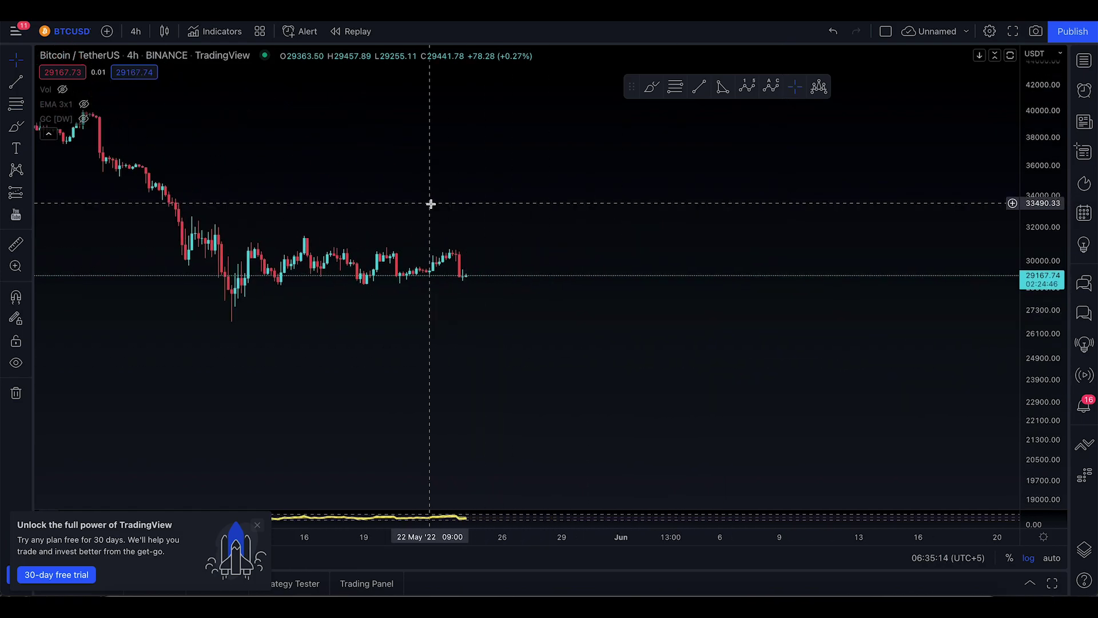
Switch the price scale to linear and back to logarithmic, shifting the view slightly right.
left_click(15, 82)
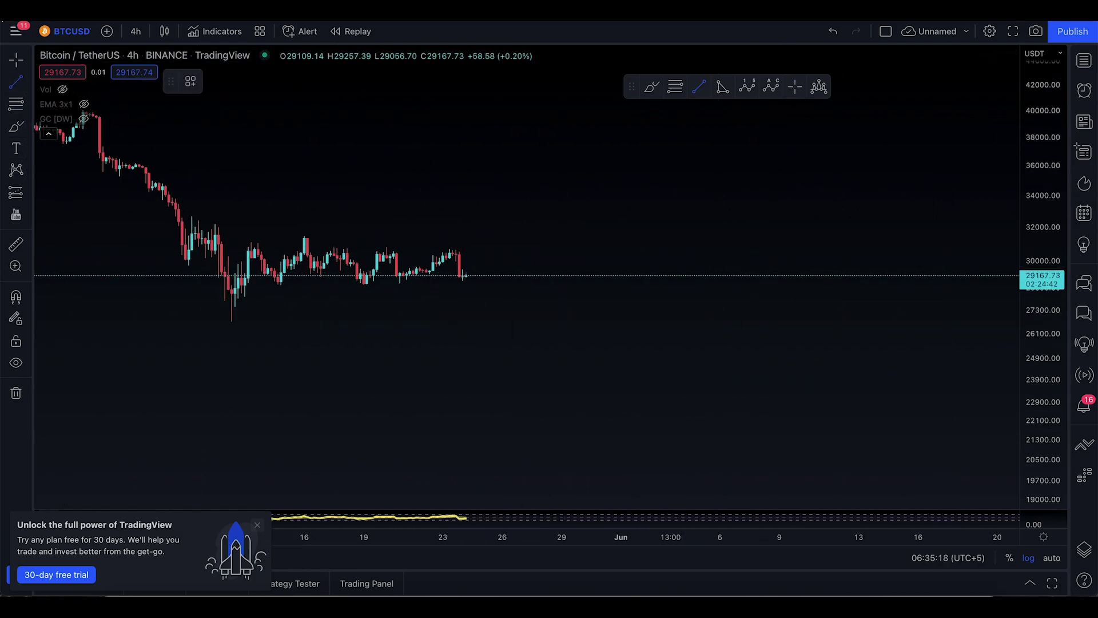
left_click(16, 62)
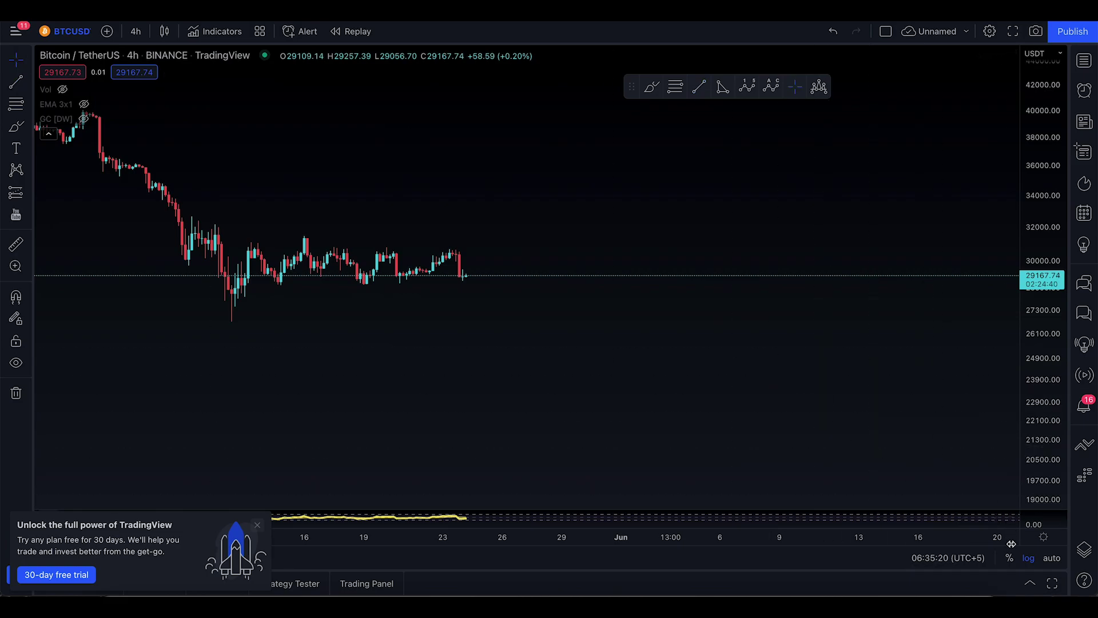
left_click(1028, 559)
left_click_drag(404, 248, 491, 181)
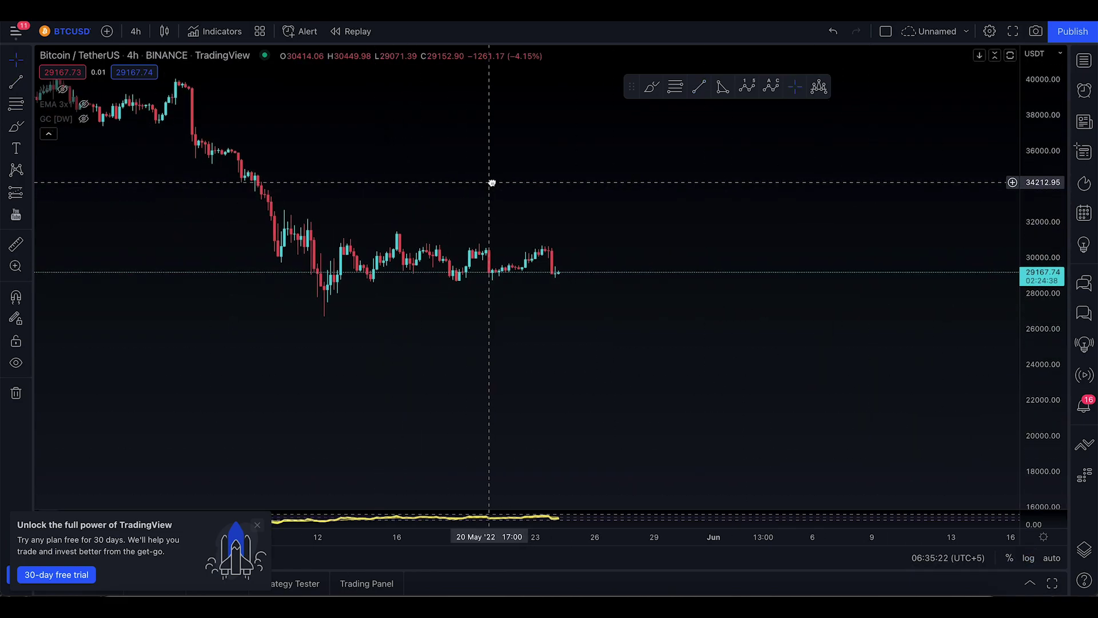
left_click(14, 82)
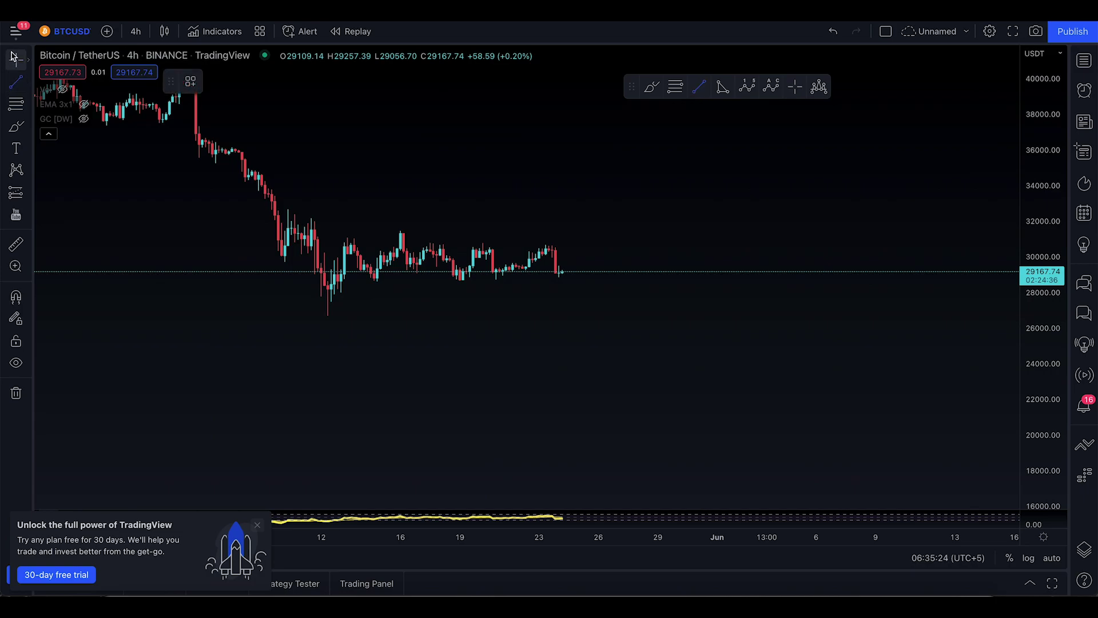
left_click(17, 60)
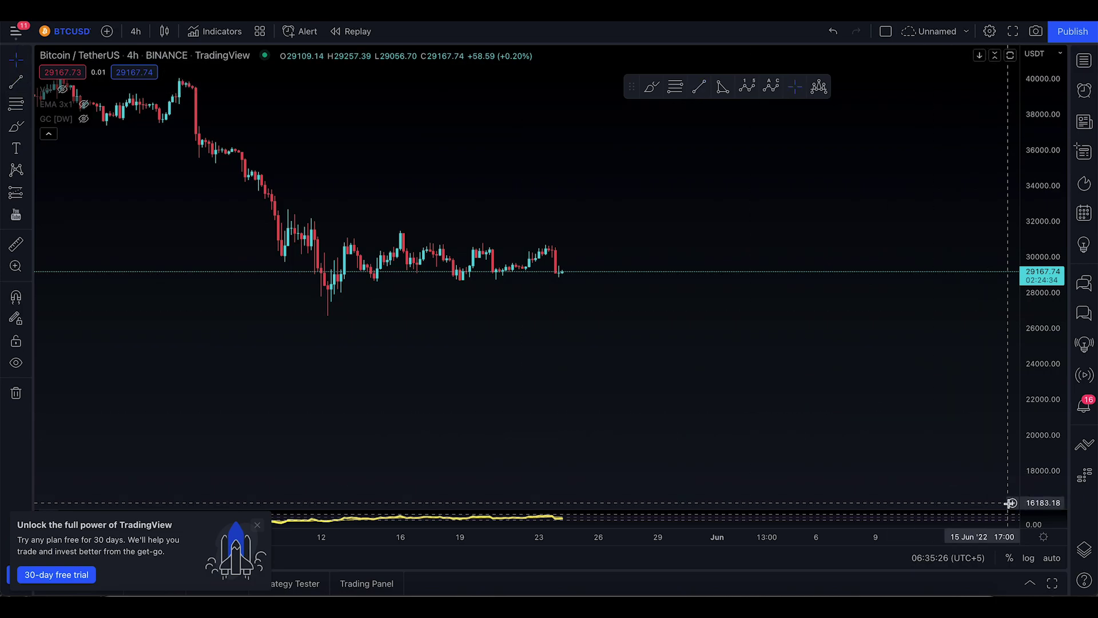
left_click(1029, 559)
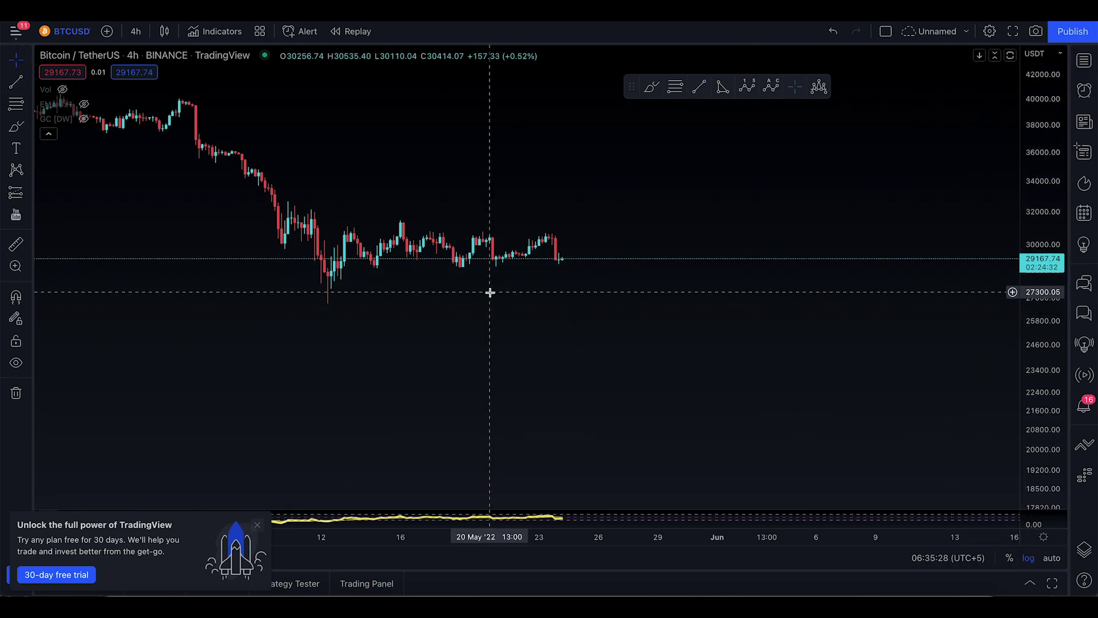
left_click(16, 81)
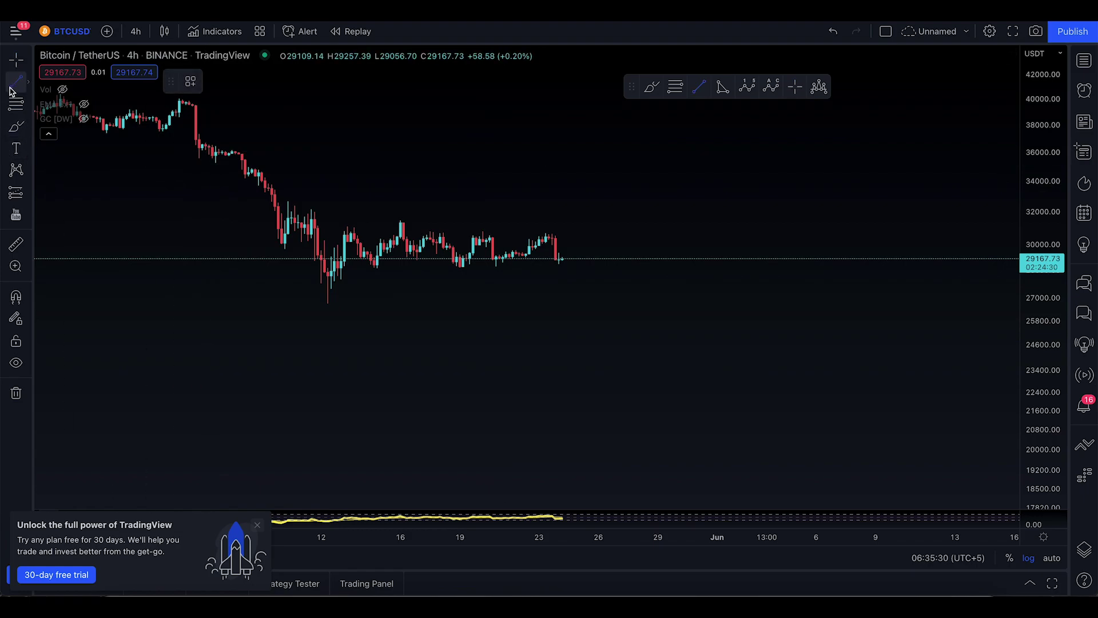
Draw a yellow descending trend line from the early-May high to just past the latest candle.
left_click(277, 197)
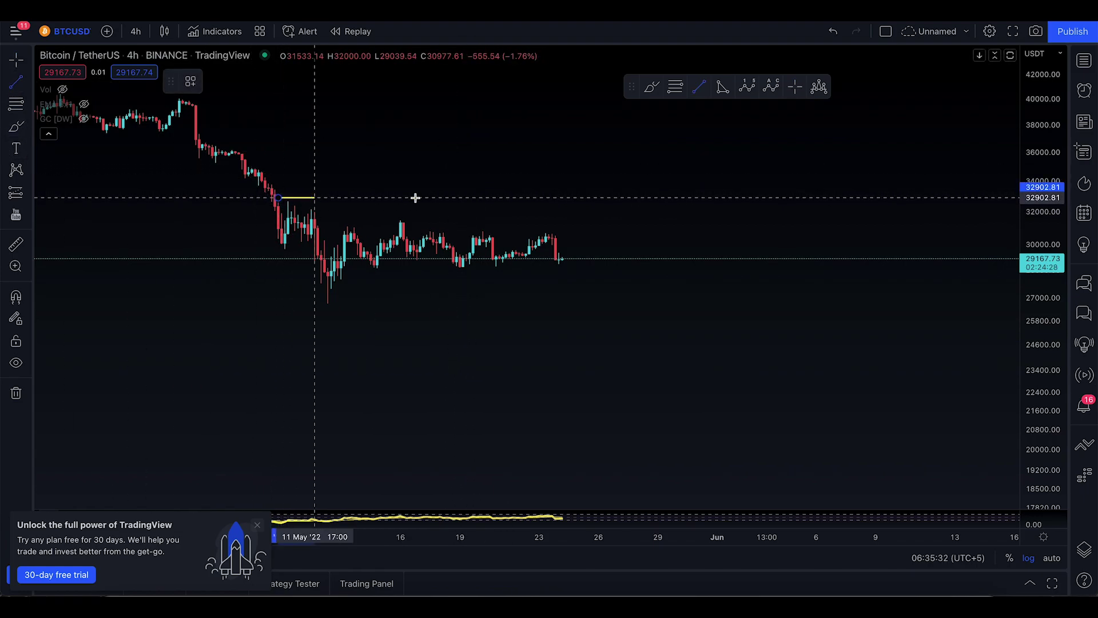
left_click(584, 252)
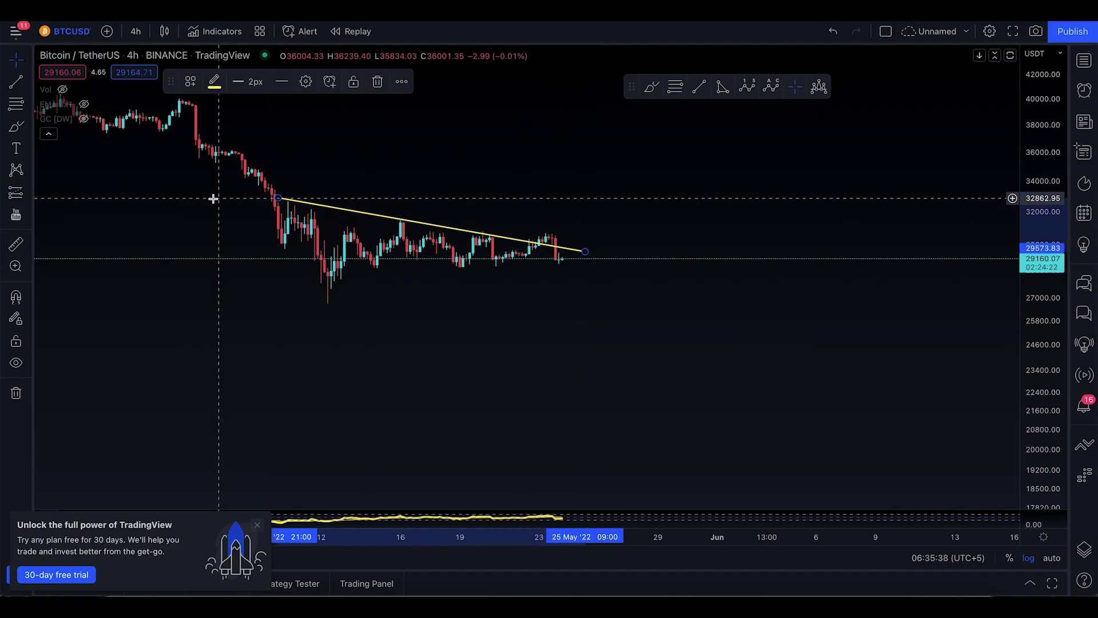
left_click_drag(277, 198, 276, 200)
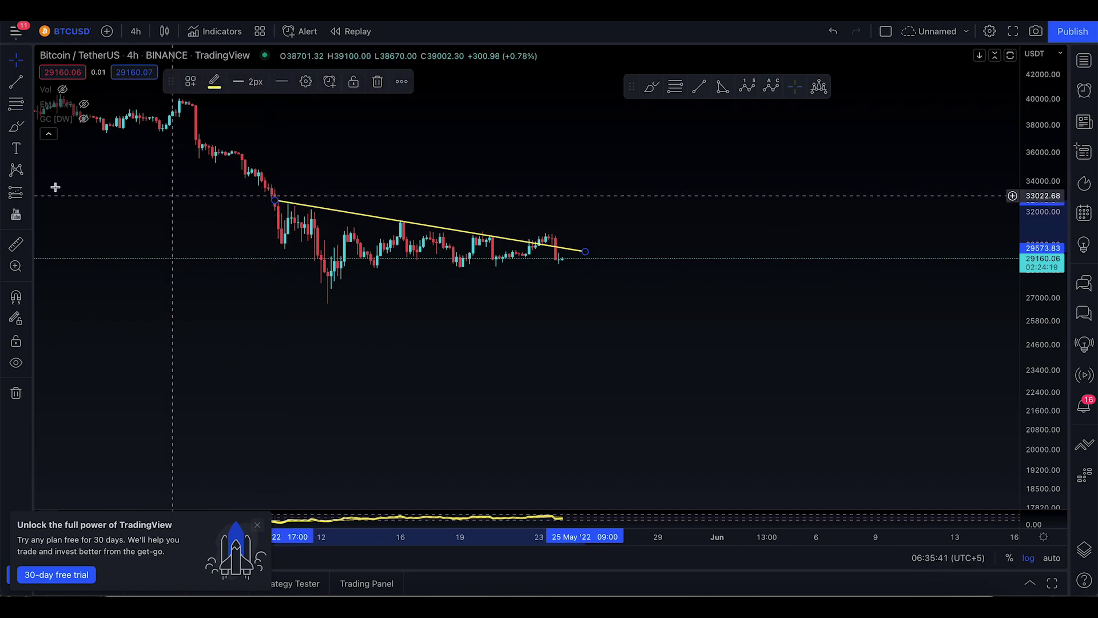
left_click(16, 125)
Rescale the price and time axes and pan so the yellow trend line sits centred.
left_click_drag(1034, 296, 1042, 157)
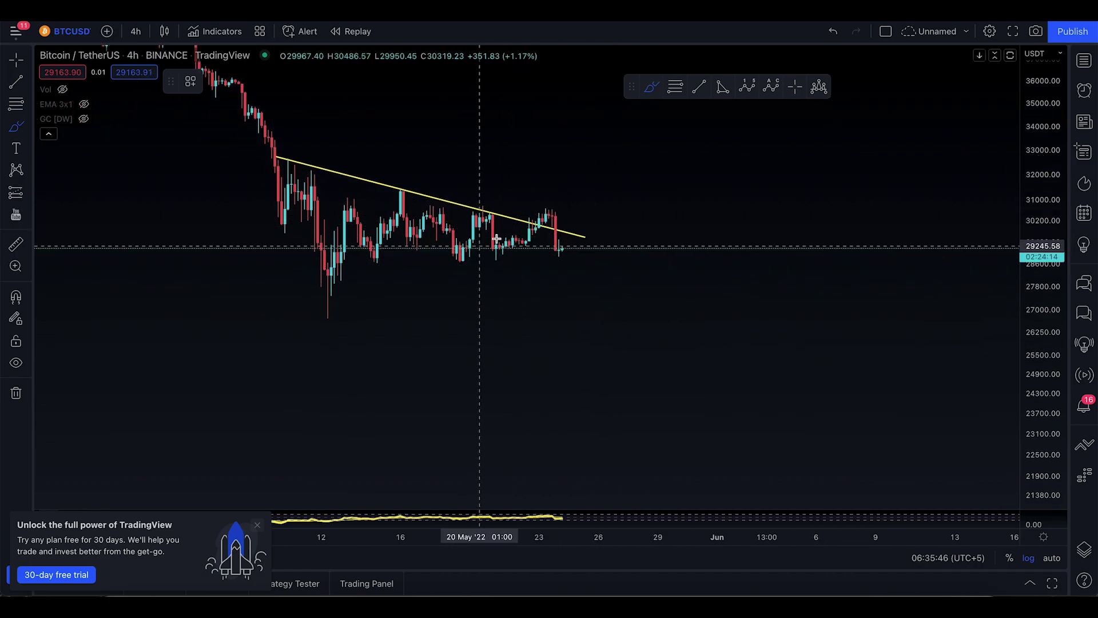
key("Escape")
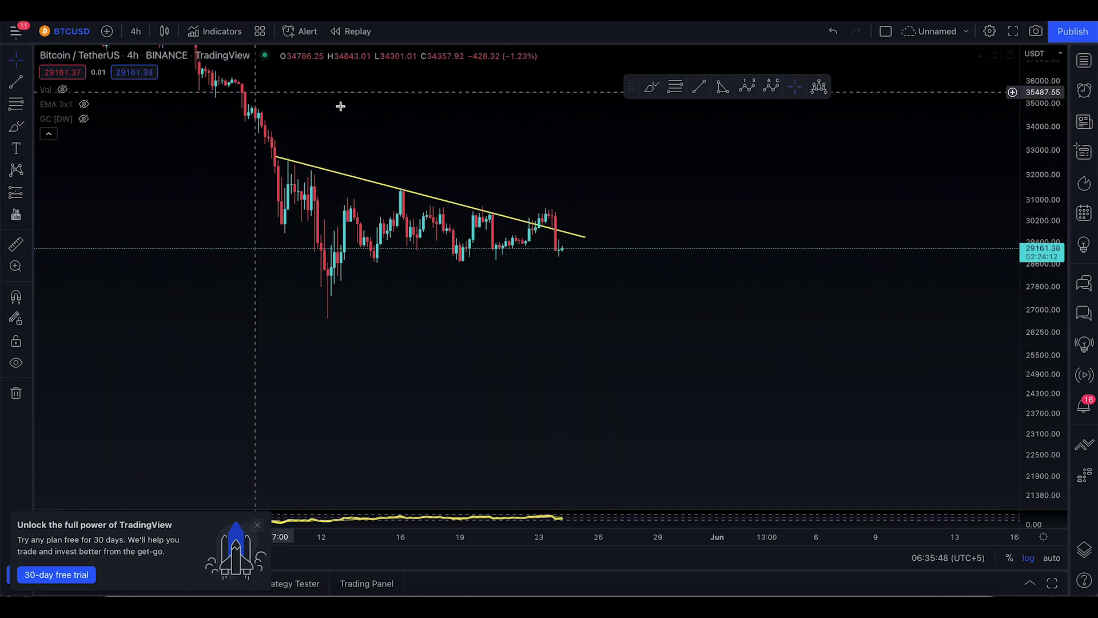
left_click_drag(338, 106, 677, 123)
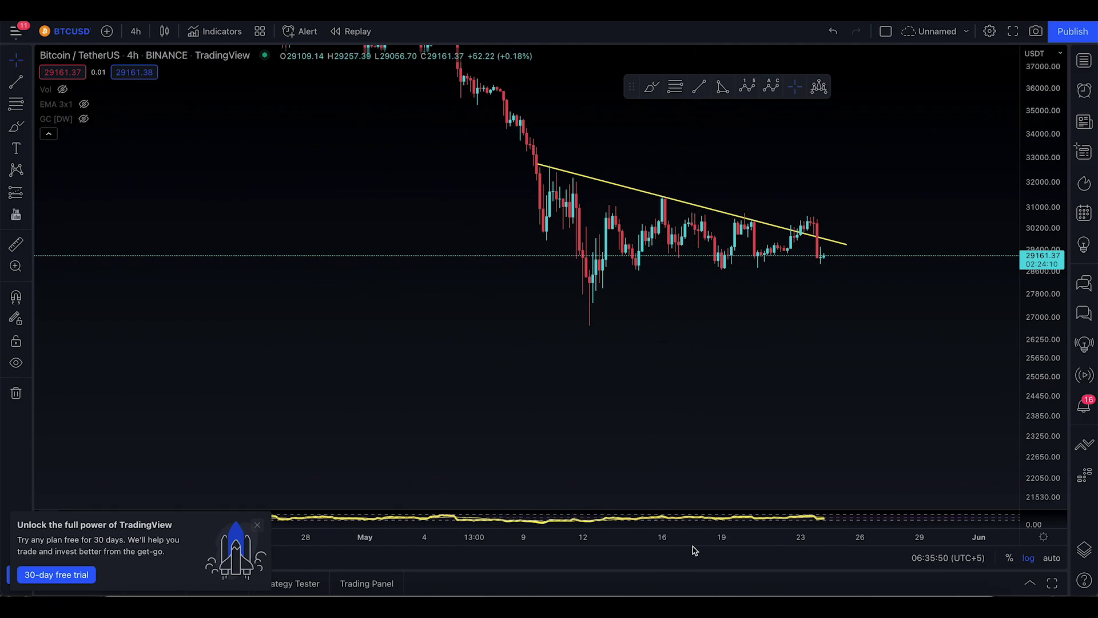
left_click_drag(704, 539, 354, 537)
mouse_move(505, 360)
left_mouse_down()
mouse_move(775, 360)
mouse_move(681, 366)
left_mouse_up()
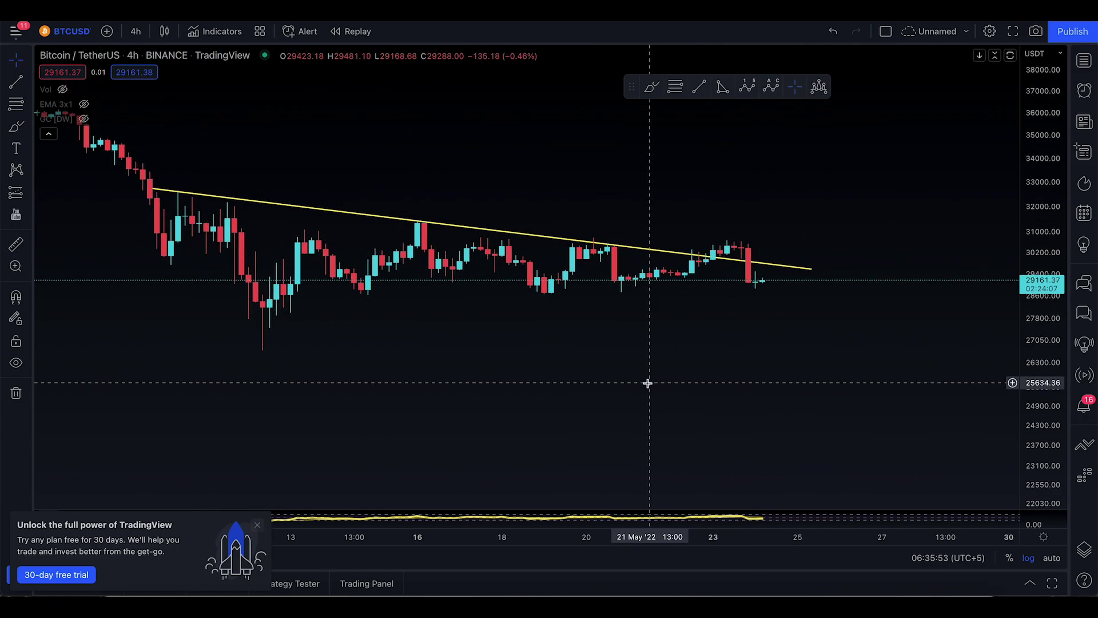
Brush-circle the trend line's touch points and the breakout peak, then undo the circles.
left_click(16, 127)
mouse_move(165, 184)
left_mouse_down()
mouse_move(192, 186)
mouse_move(169, 199)
left_mouse_up()
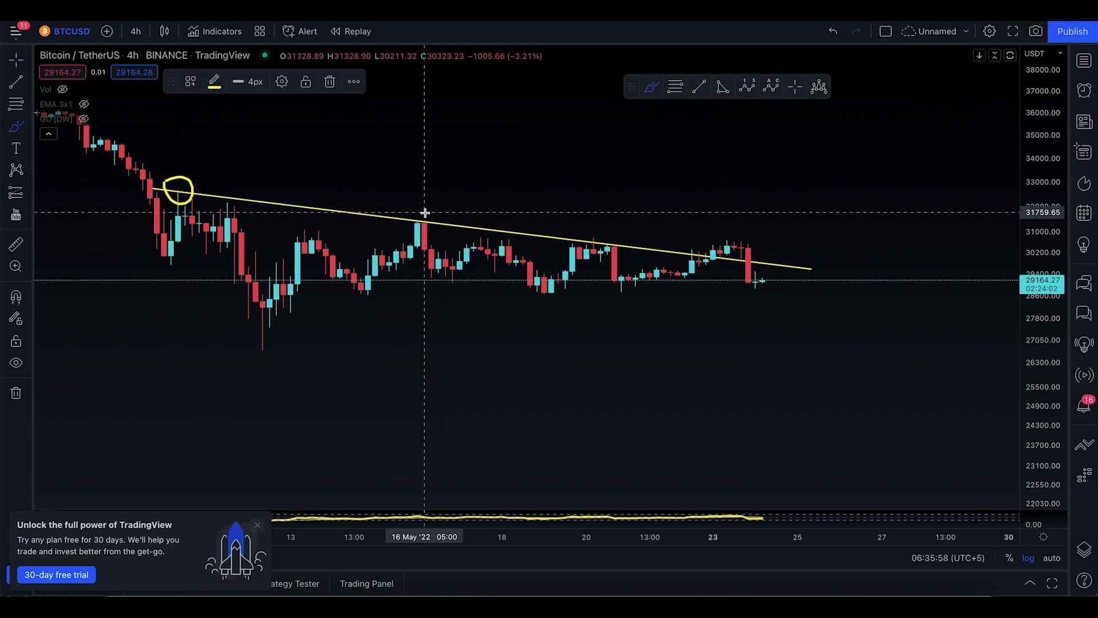
left_click_drag(424, 215, 421, 225)
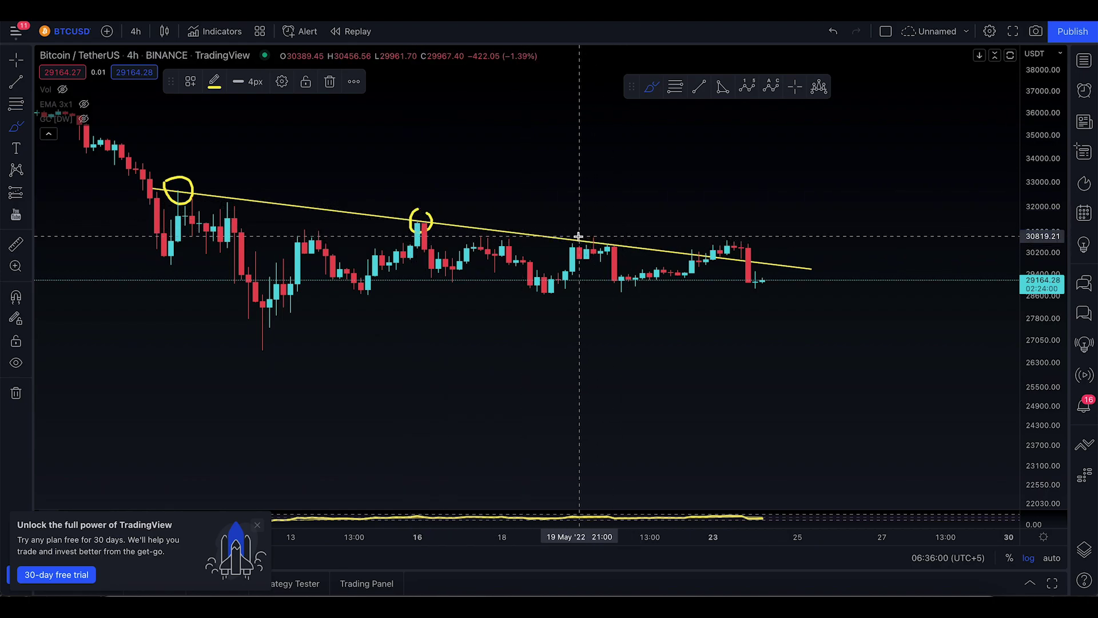
mouse_move(579, 240)
left_mouse_down()
mouse_move(608, 259)
mouse_move(587, 229)
left_mouse_up()
key("ctrl+z")
key("ctrl+z")
key("ctrl+z")
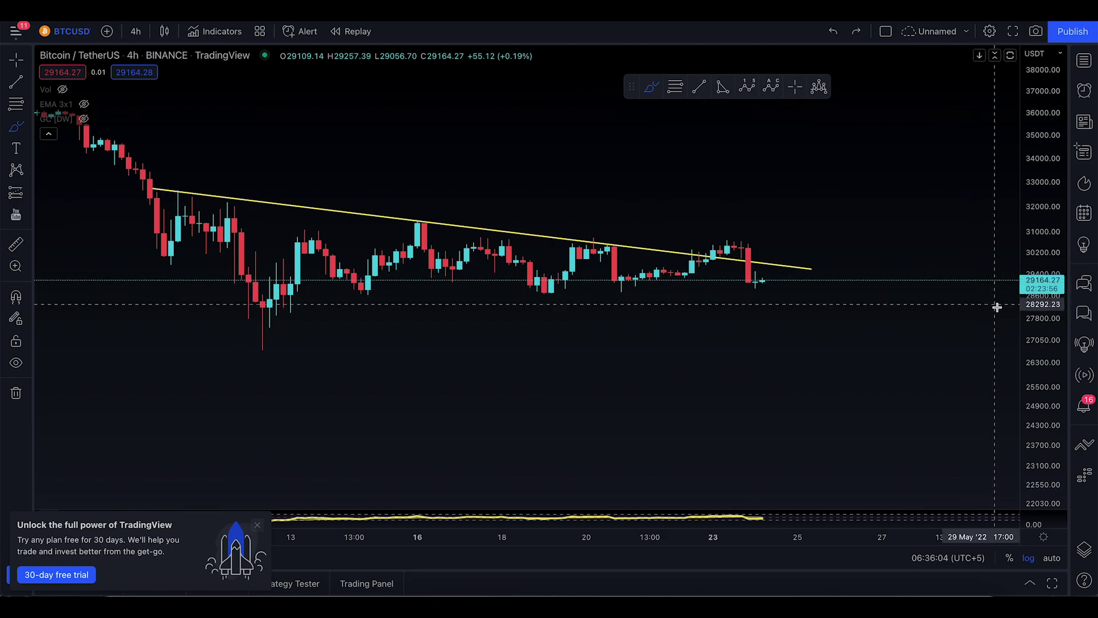
mouse_move(698, 263)
left_mouse_down()
mouse_move(709, 226)
mouse_move(734, 241)
mouse_move(720, 254)
left_mouse_up()
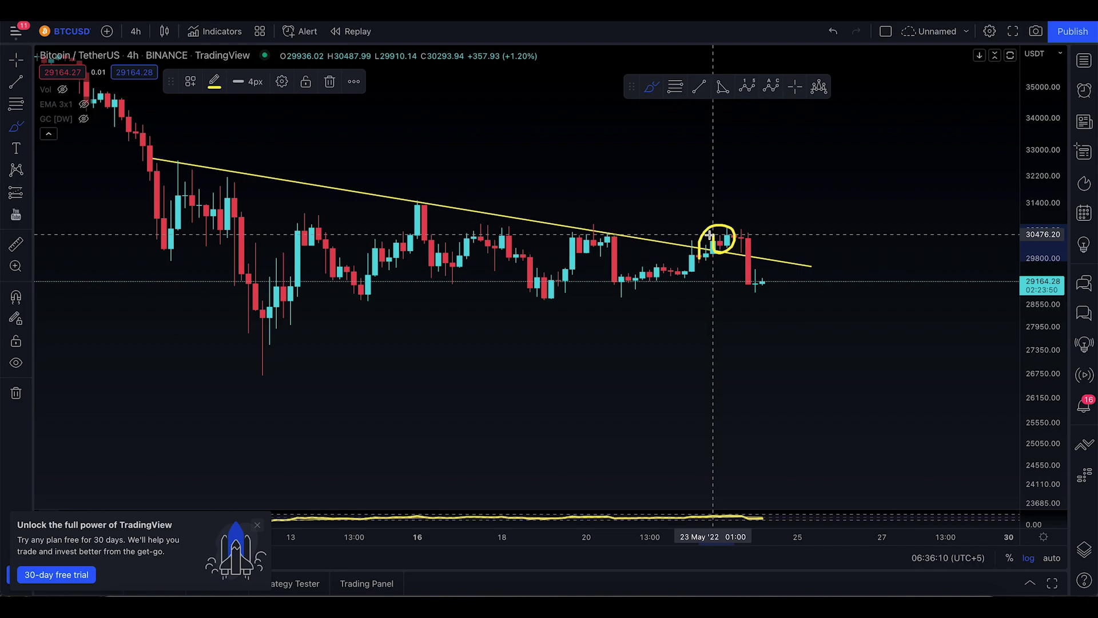
key("ctrl+z")
Sketch a retest path, a projected drop and a yellow stroke, undoing each one.
mouse_move(718, 244)
left_mouse_down()
mouse_move(738, 228)
mouse_move(748, 240)
left_mouse_up()
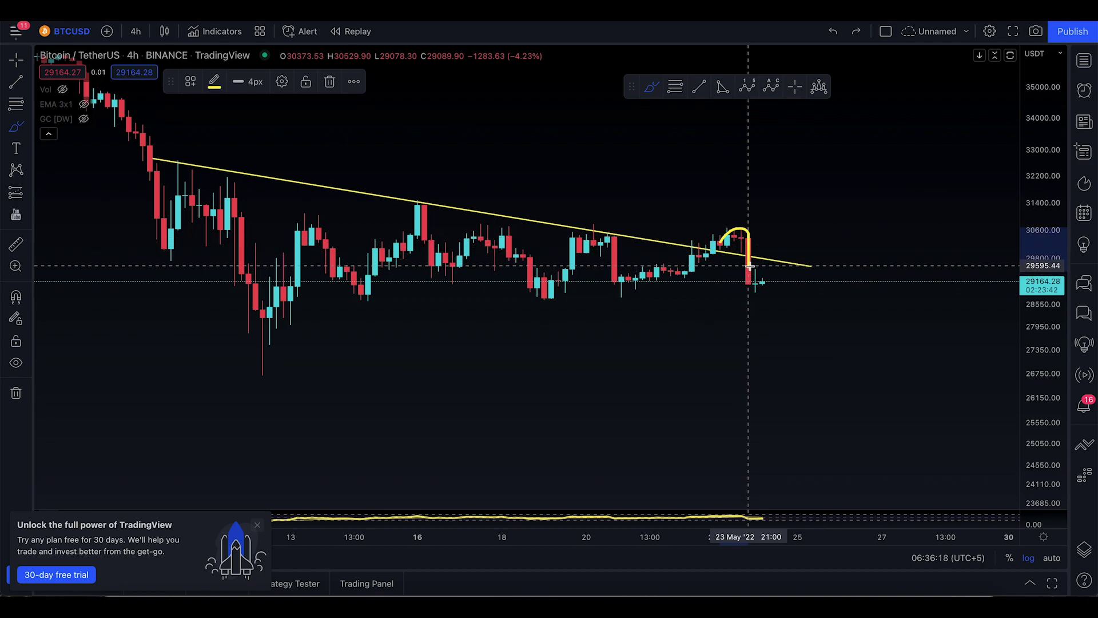
mouse_move(750, 266)
left_mouse_down()
mouse_move(781, 256)
mouse_move(744, 264)
left_mouse_up()
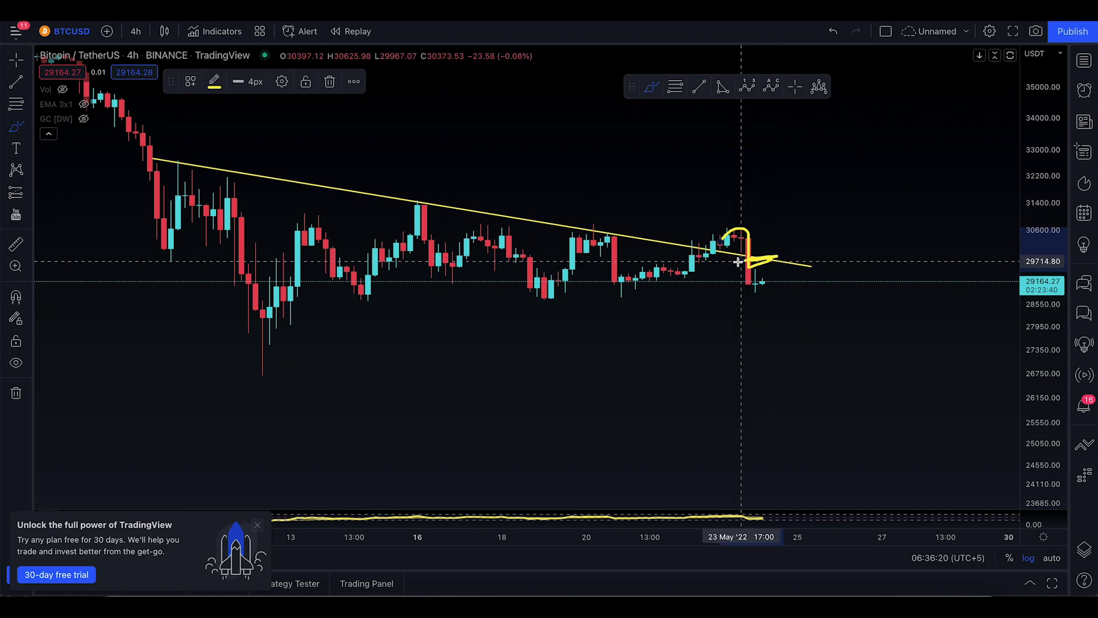
key("ctrl+z")
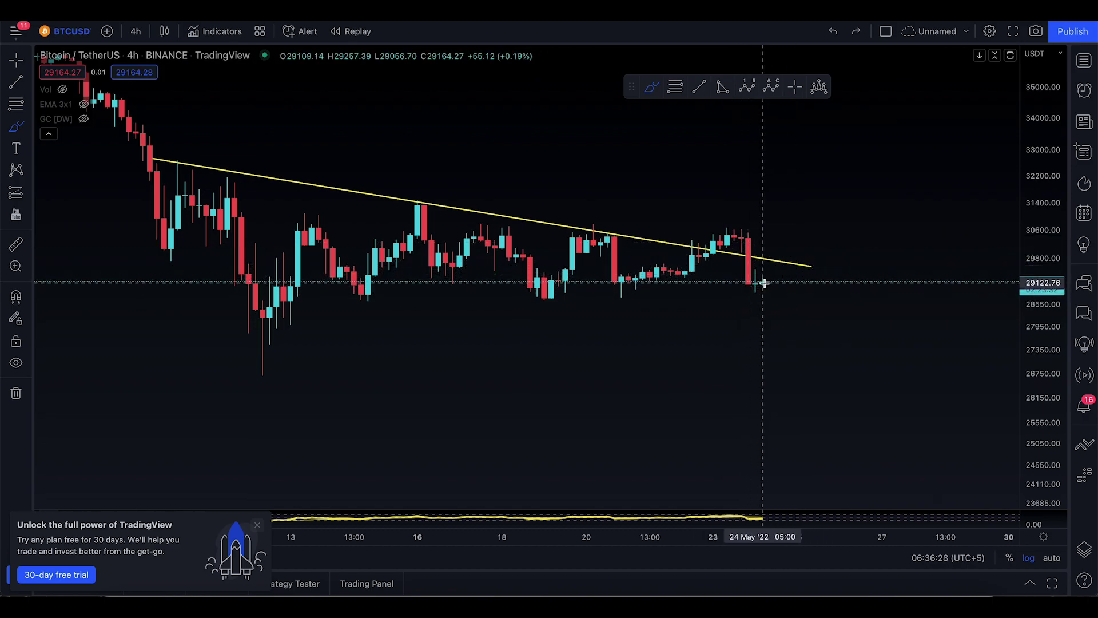
left_click_drag(764, 283, 855, 392)
key("ctrl+z")
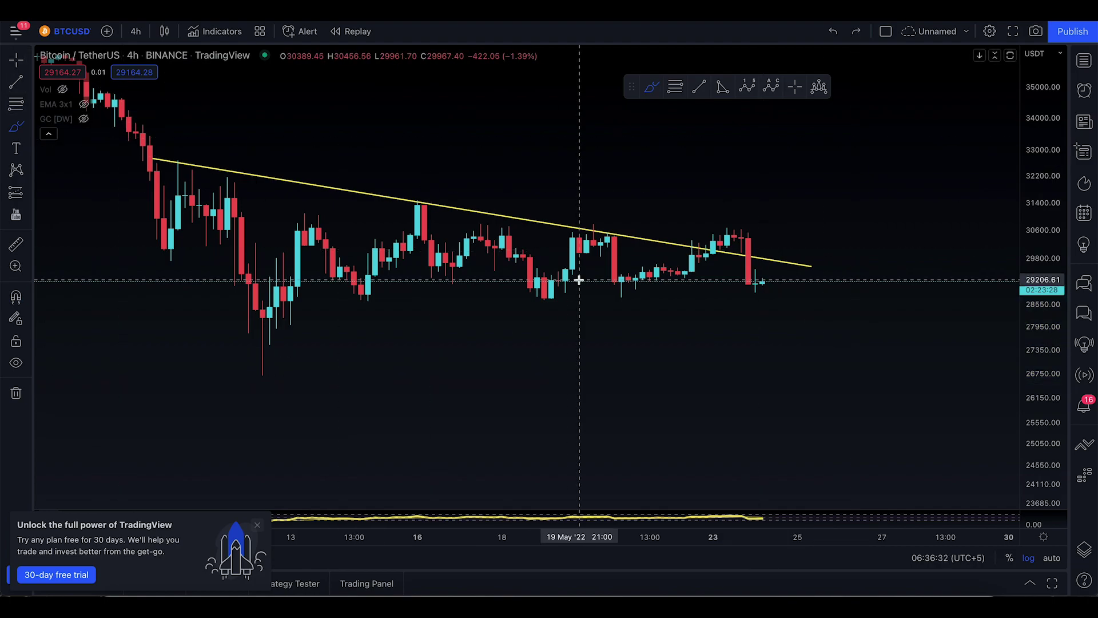
left_click_drag(756, 249, 761, 165)
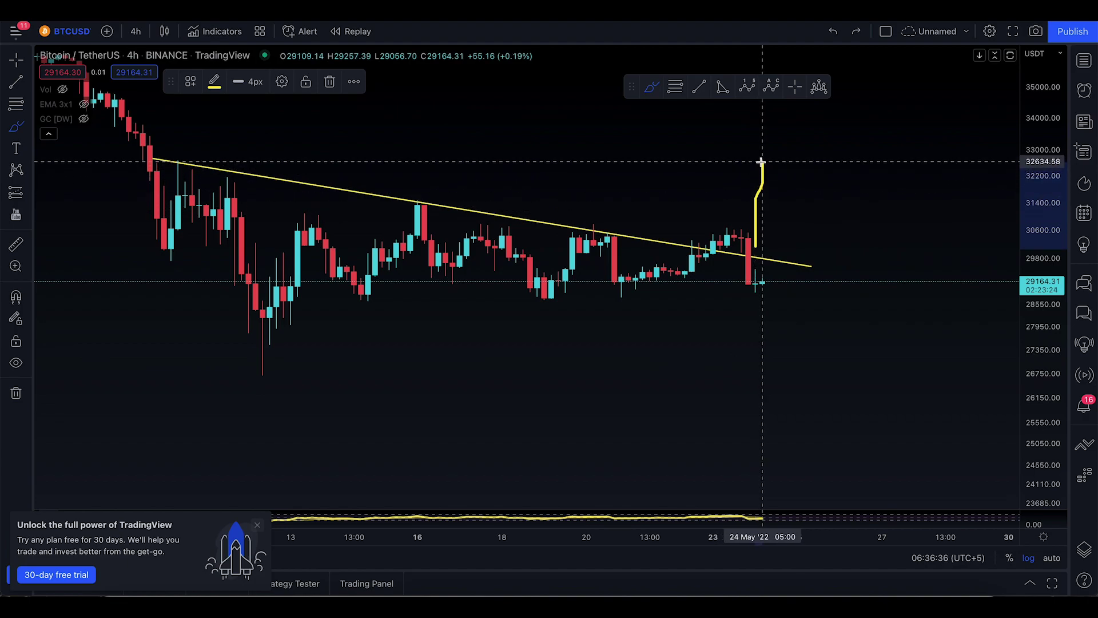
left_click_drag(764, 162, 738, 163)
key("ctrl+z")
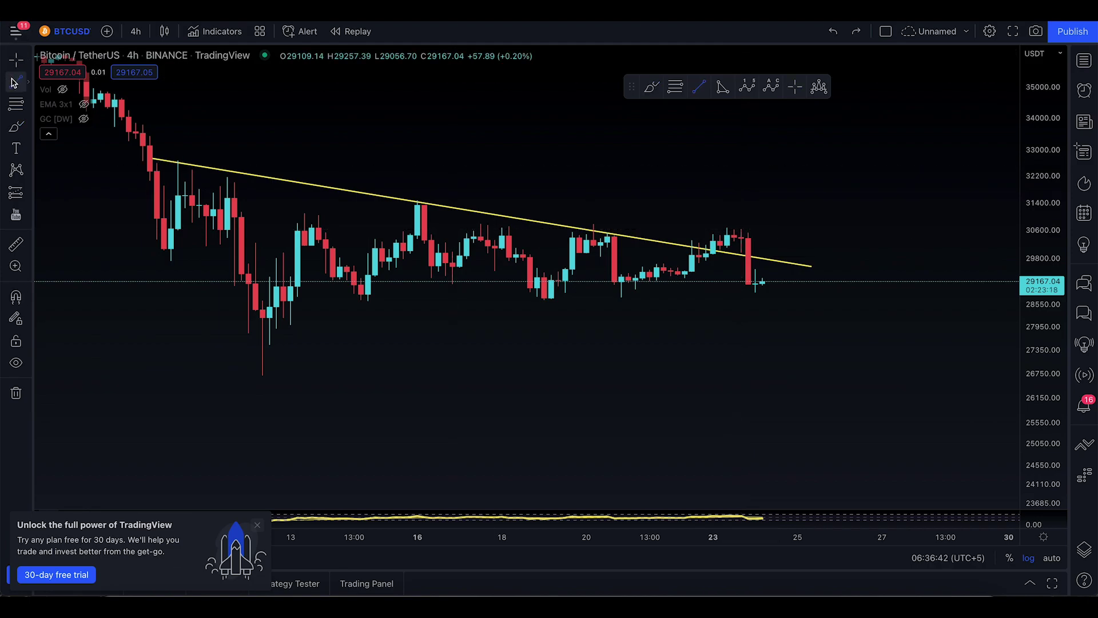
Draw a rising yellow trend line from the swing low near 28,100 to the triangle apex.
left_click(14, 82)
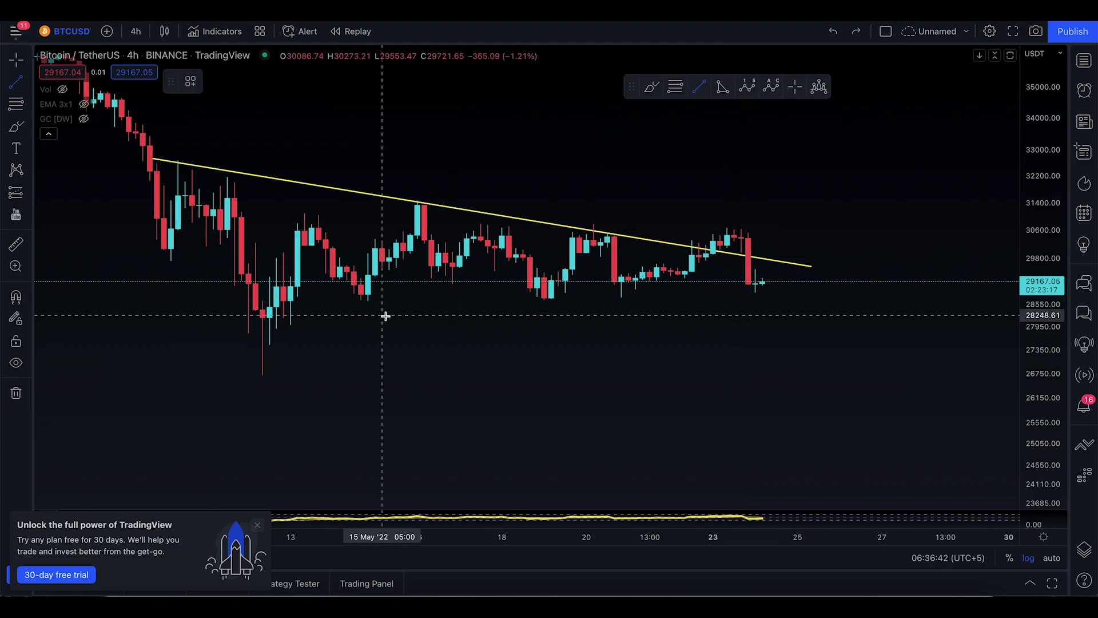
left_click(236, 321)
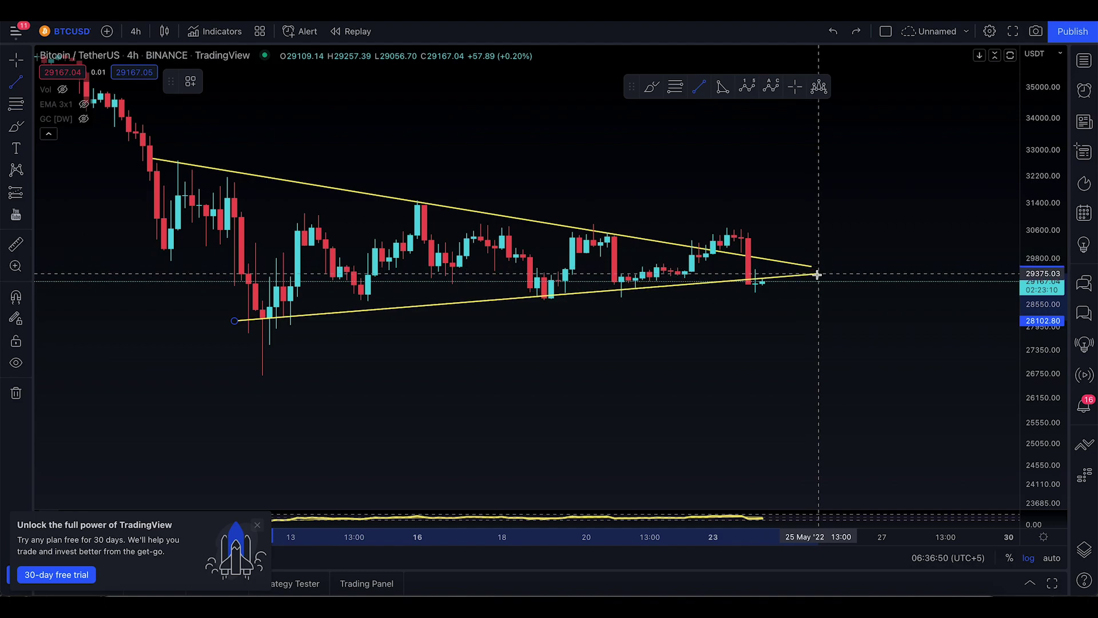
left_click(813, 269)
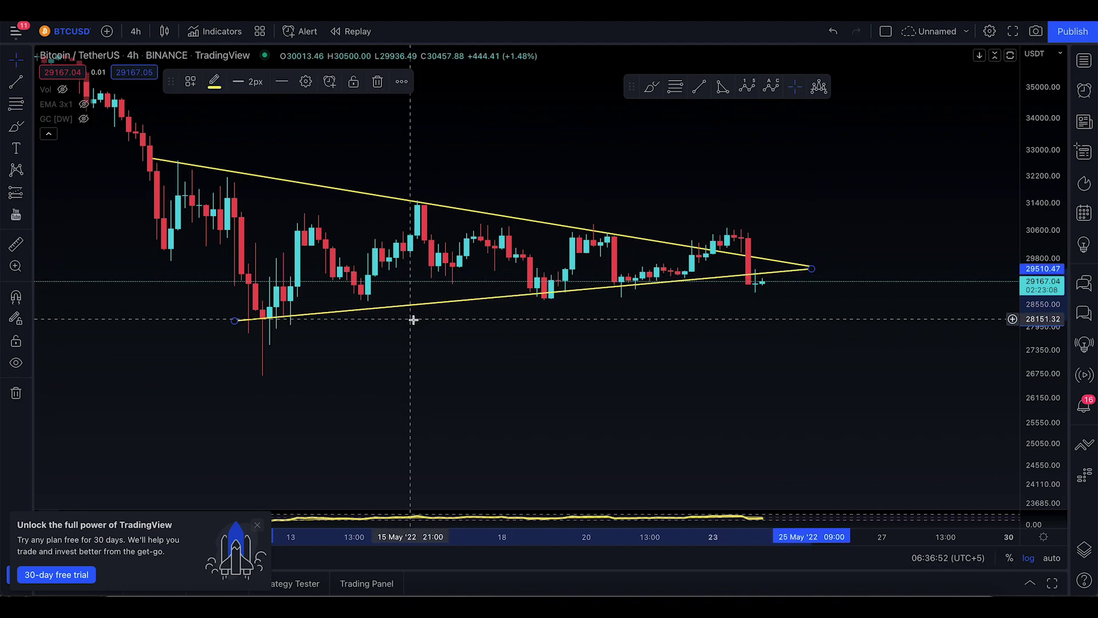
left_click_drag(236, 322, 241, 323)
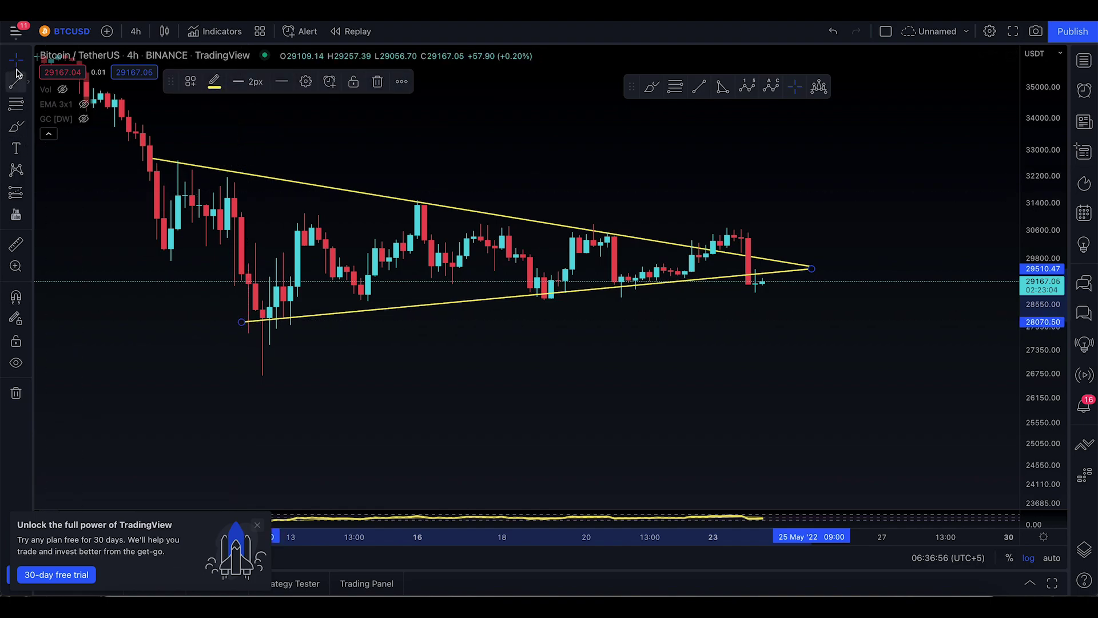
Brush a yellow loop around the latest candles, undo it, and stretch the price scale.
left_click(17, 127)
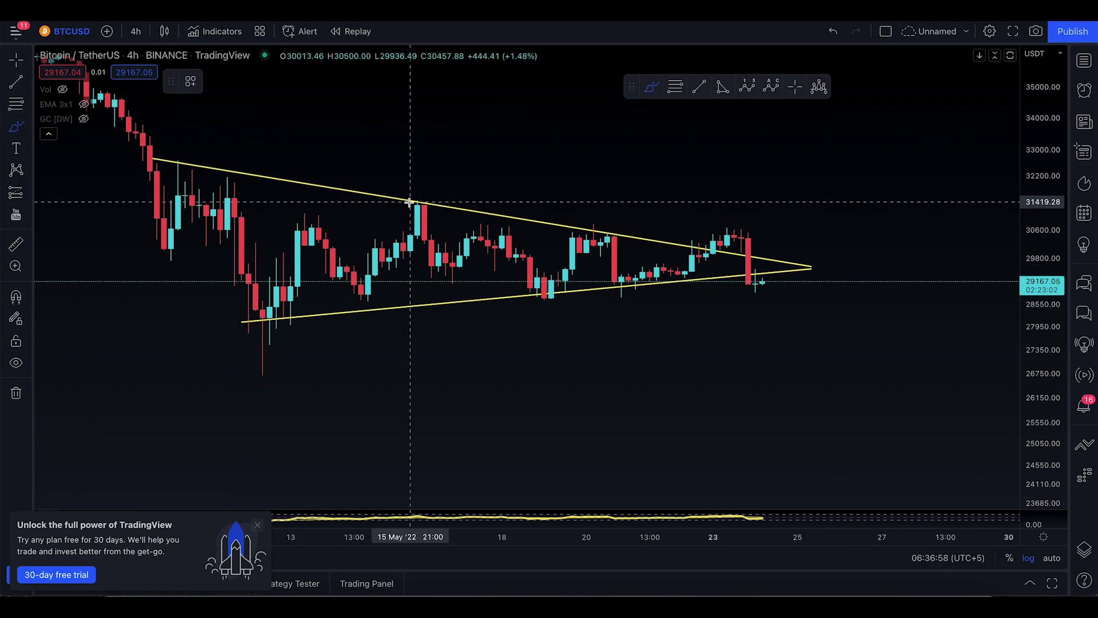
mouse_move(767, 269)
left_mouse_down()
mouse_move(743, 273)
mouse_move(751, 298)
mouse_move(754, 277)
left_mouse_up()
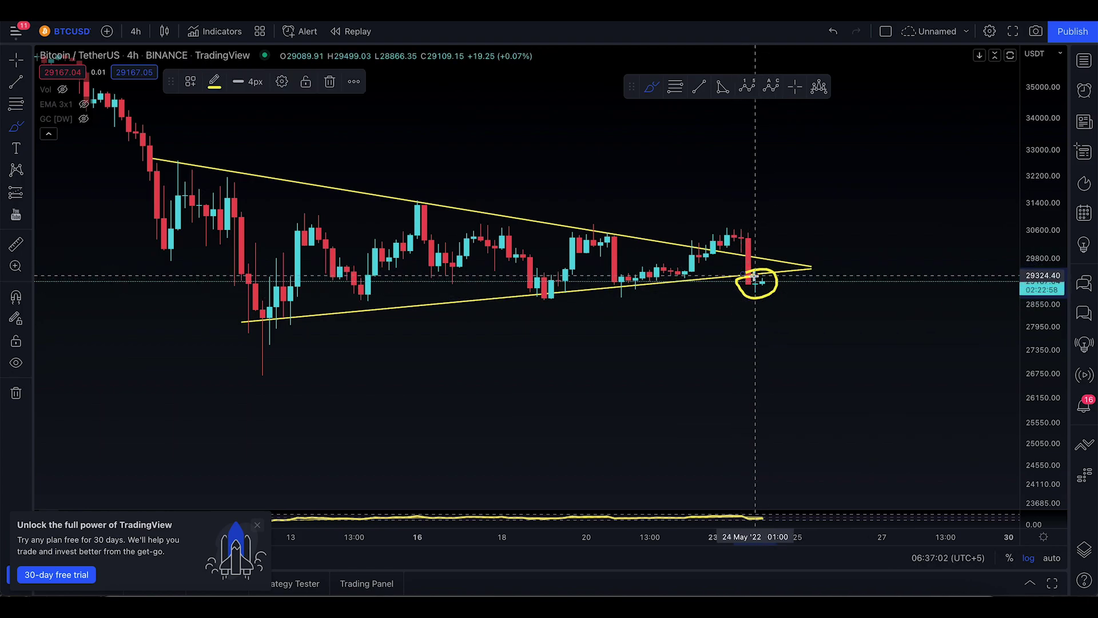
key("ctrl+z")
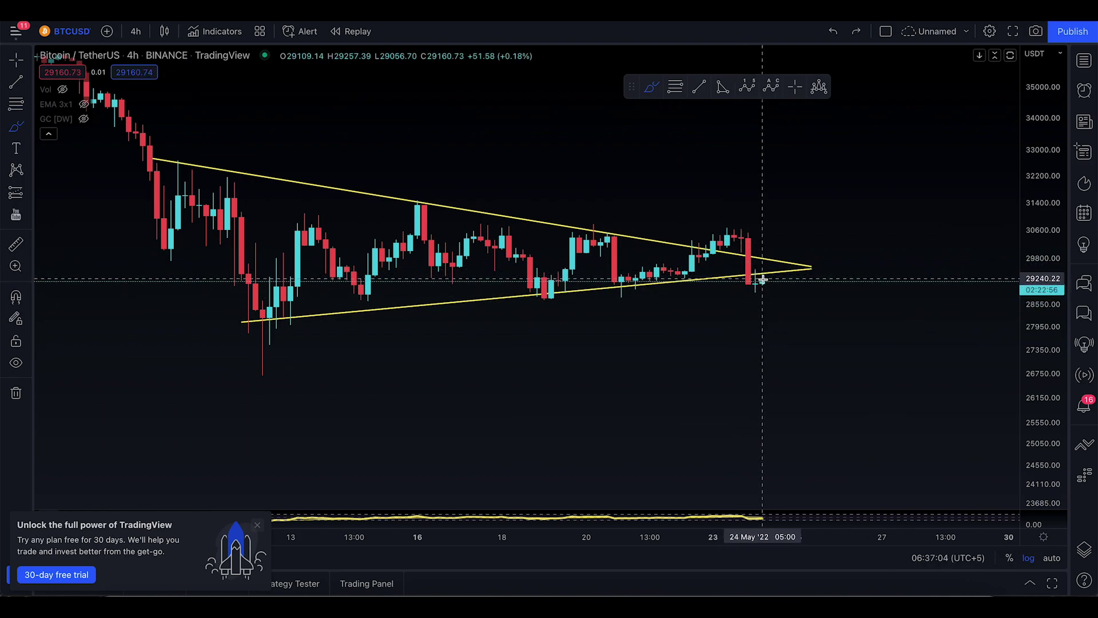
left_click_drag(1042, 303, 1041, 241)
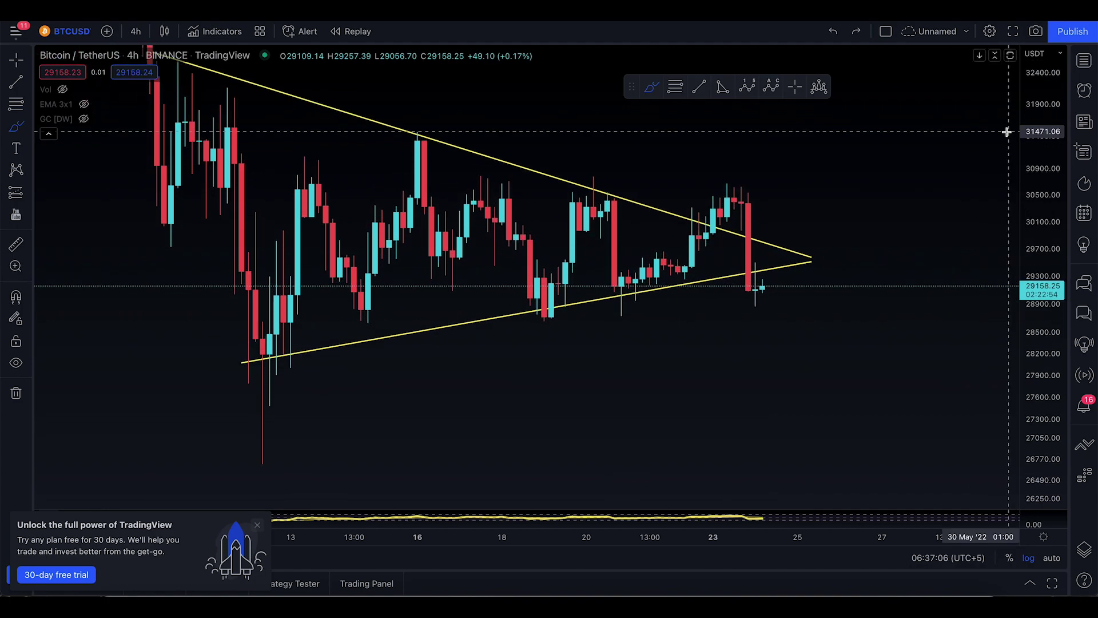
mouse_move(763, 282)
left_mouse_down()
mouse_move(793, 293)
mouse_move(886, 464)
left_mouse_up()
key("ctrl+z")
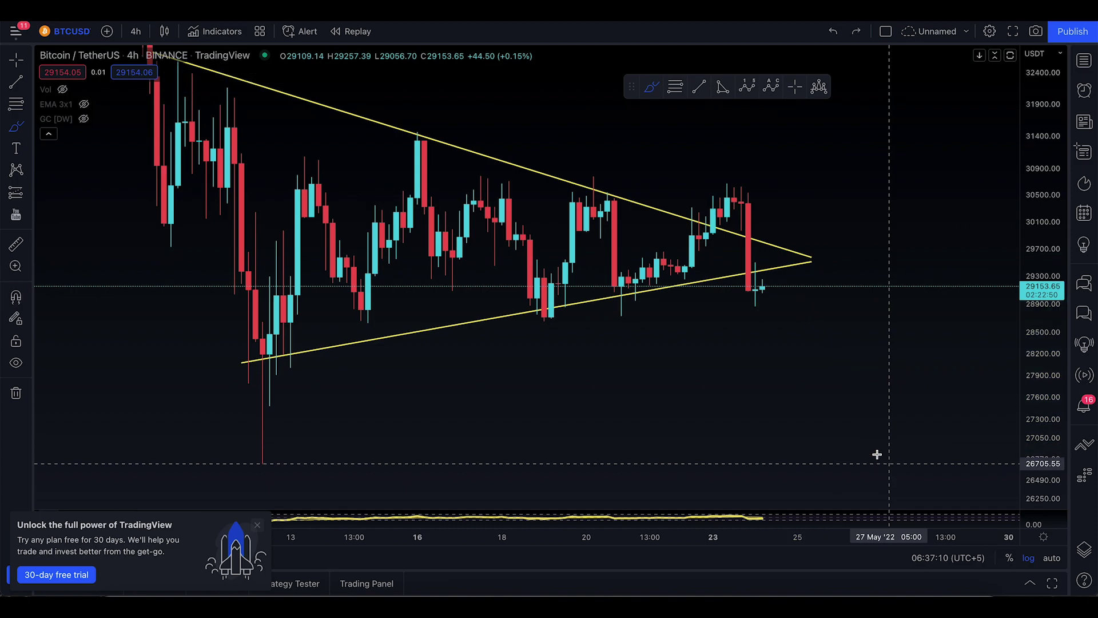
mouse_move(715, 165)
left_mouse_down()
mouse_move(779, 179)
mouse_move(710, 228)
mouse_move(728, 150)
left_mouse_up()
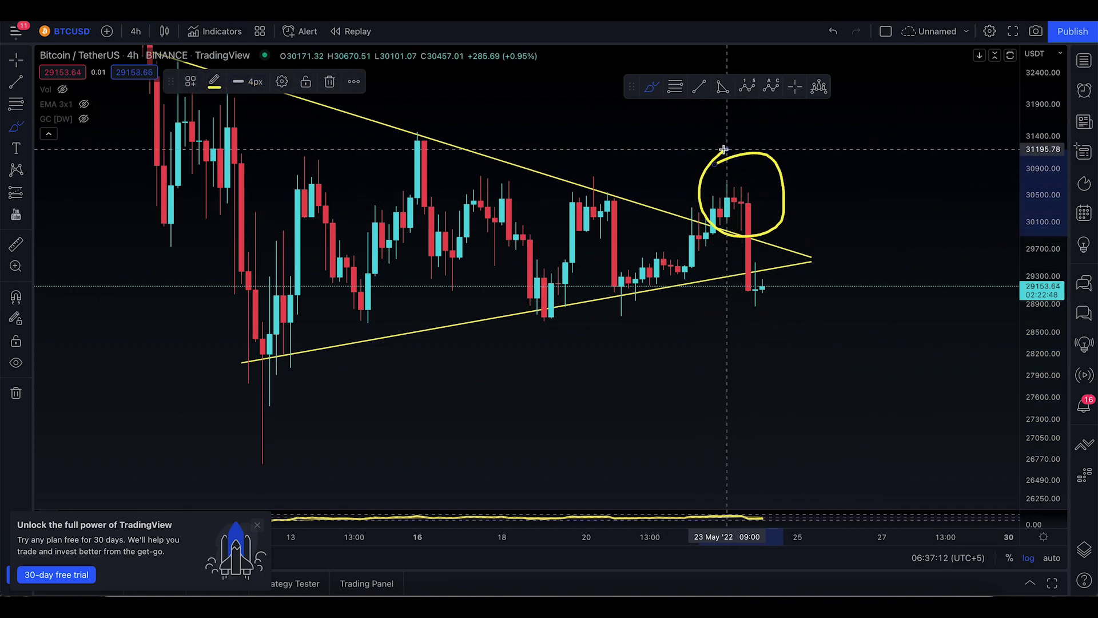
left_click_drag(755, 246, 793, 488)
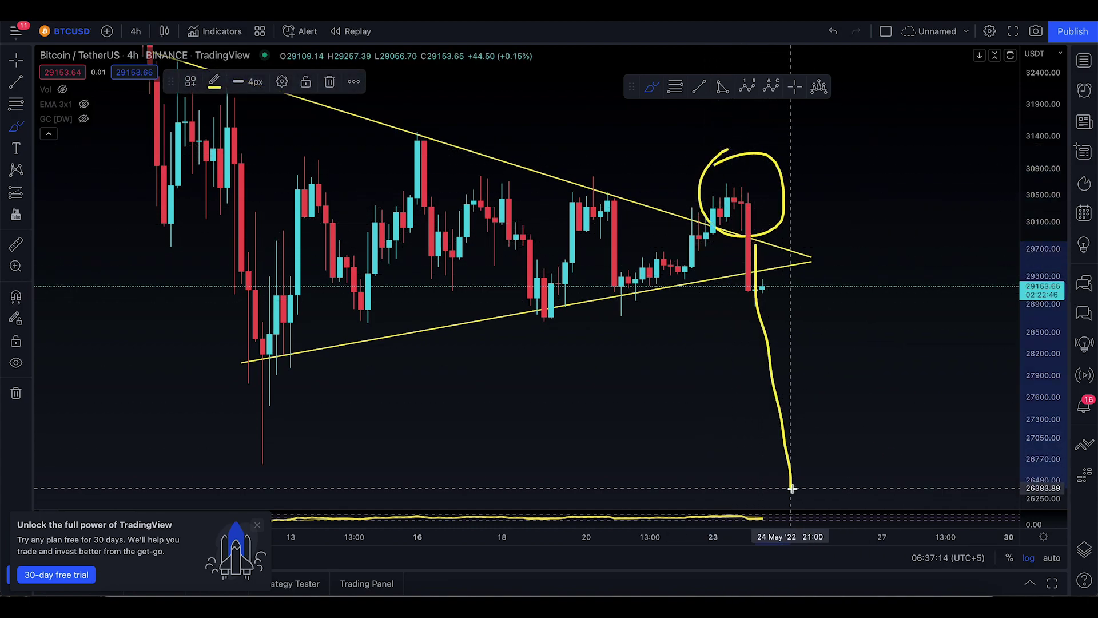
key("ctrl+z")
key("ctrl+z")
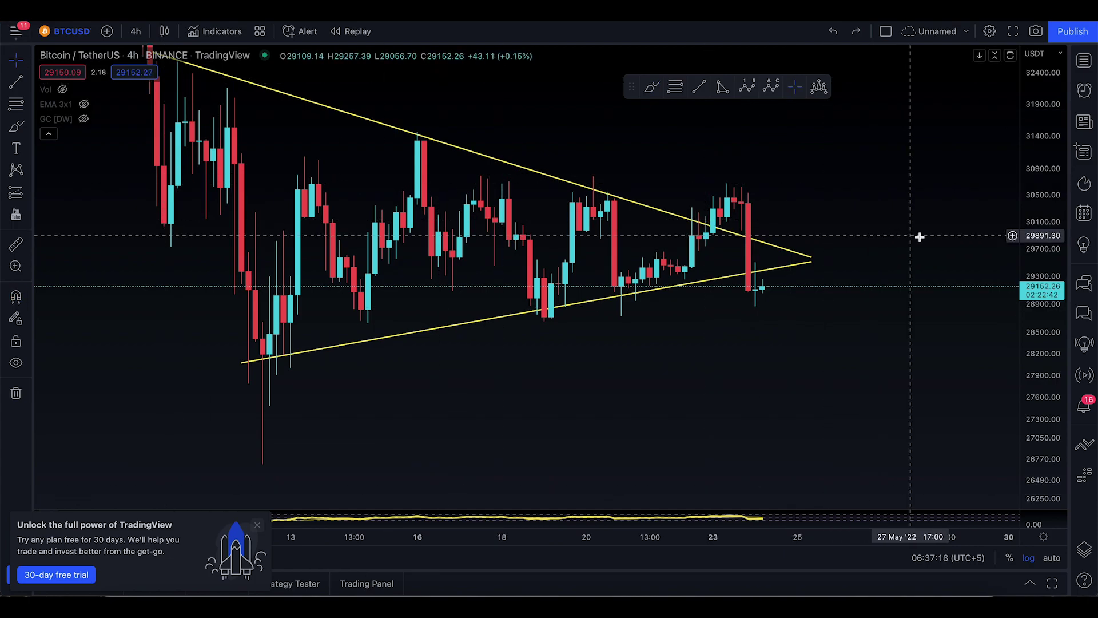
left_click_drag(1047, 211, 1048, 246)
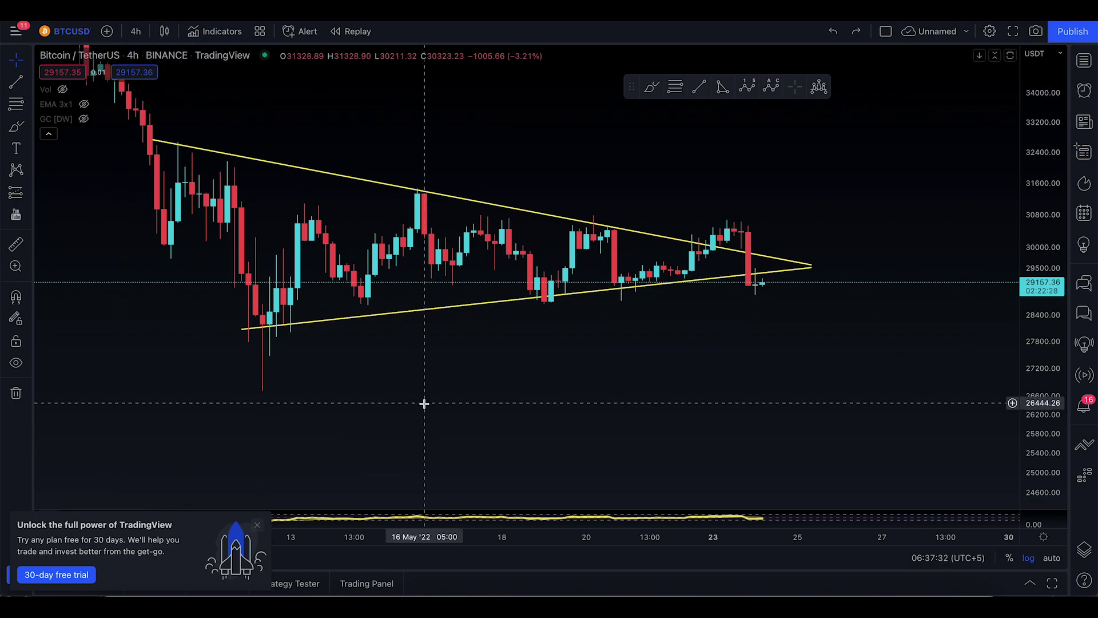
Compress the time and price axes and pan to reveal the early-May selloff above the triangle.
left_click_drag(411, 537, 738, 541)
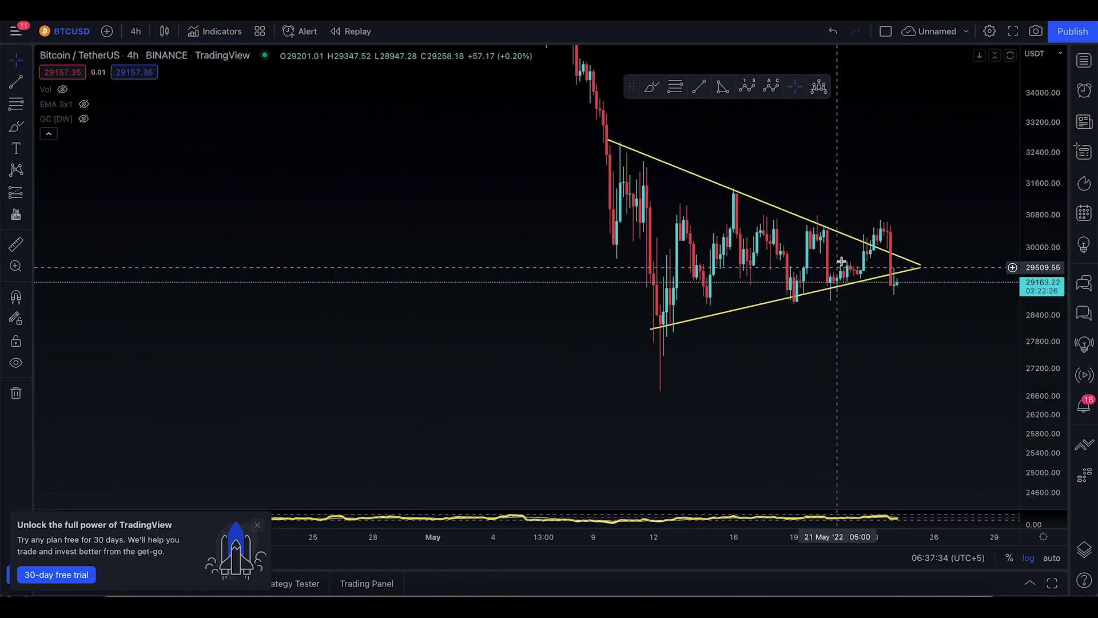
left_click_drag(856, 182, 638, 292)
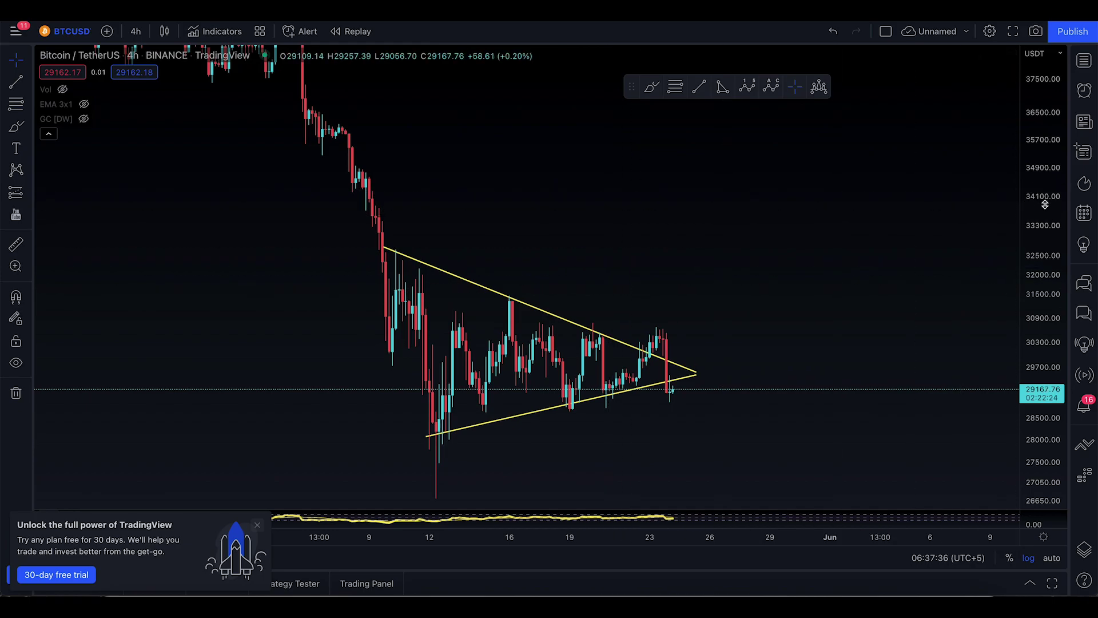
left_click_drag(1038, 217, 1039, 252)
left_click_drag(741, 198, 690, 137)
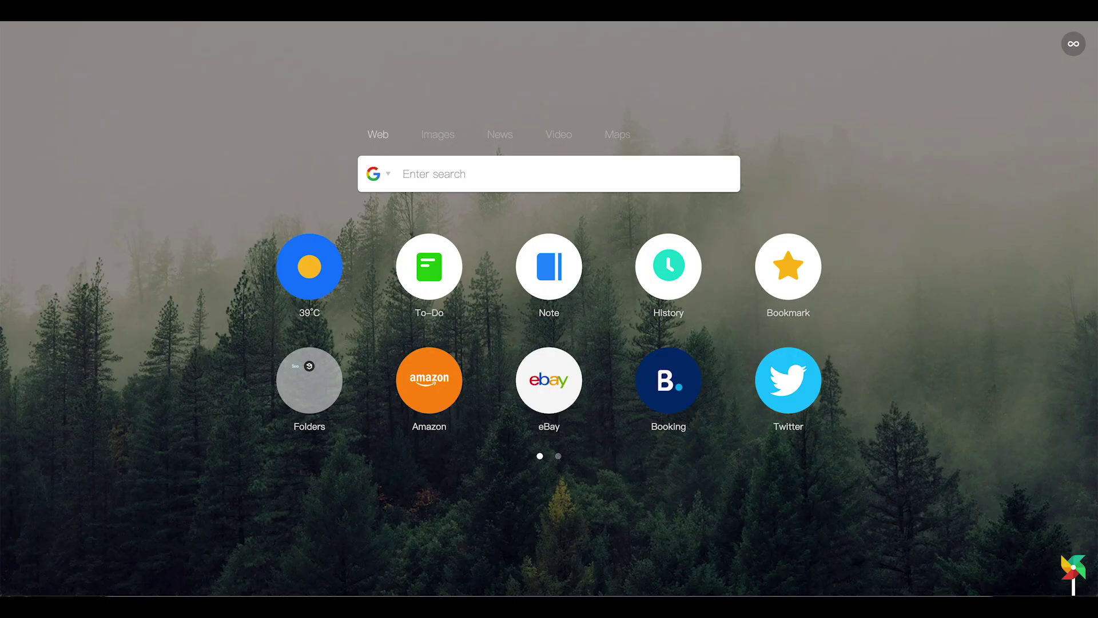
Enter 'google' in the browser to load the Google homepage.
type("gogol")
key("BackSpace")
key("BackSpace")
key("BackSpace")
type("og")
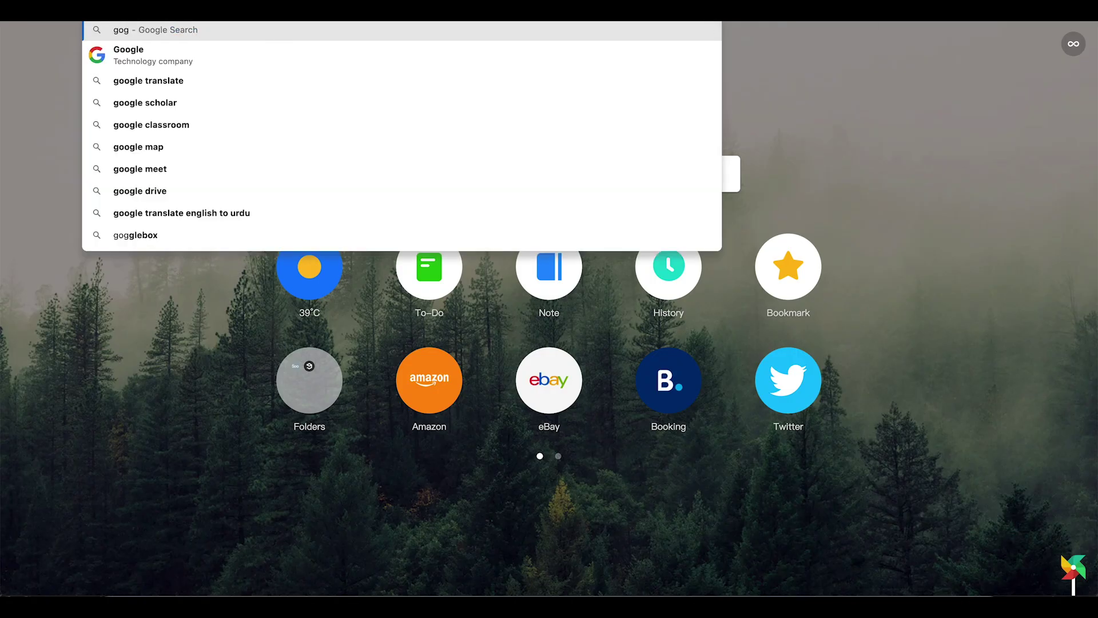
key("BackSpace")
key("BackSpace")
type("o")
key("Return")
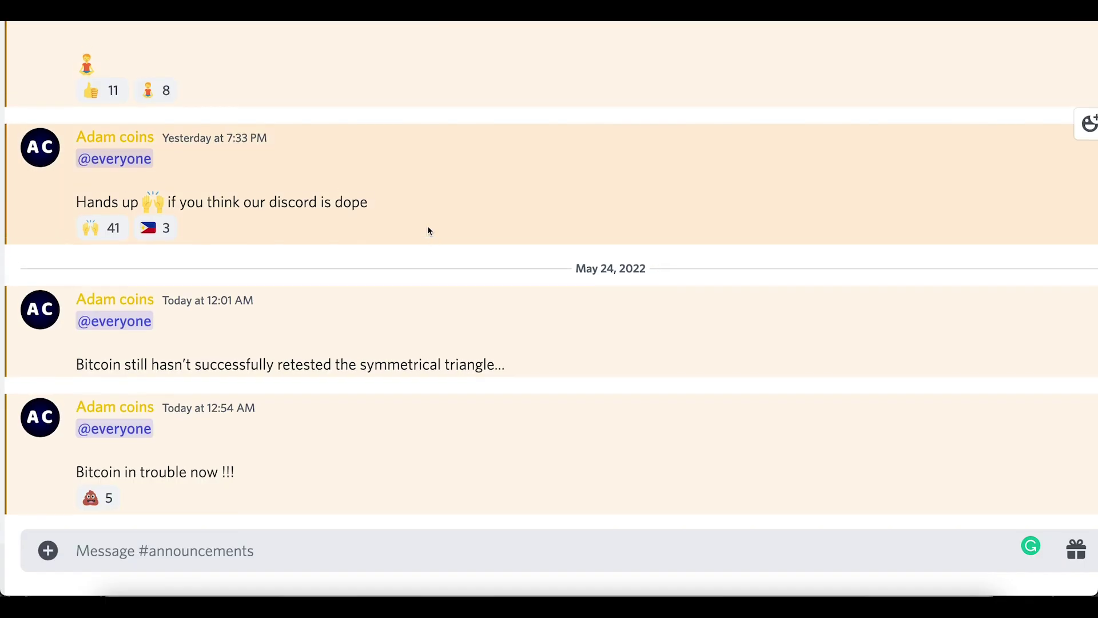
Highlight the sideways-movement and bearish-triangle lines in #announcements and enlarge the BTC/BUSD chart.
scroll(430, 231, "up", 10)
scroll(430, 236, "up", 2)
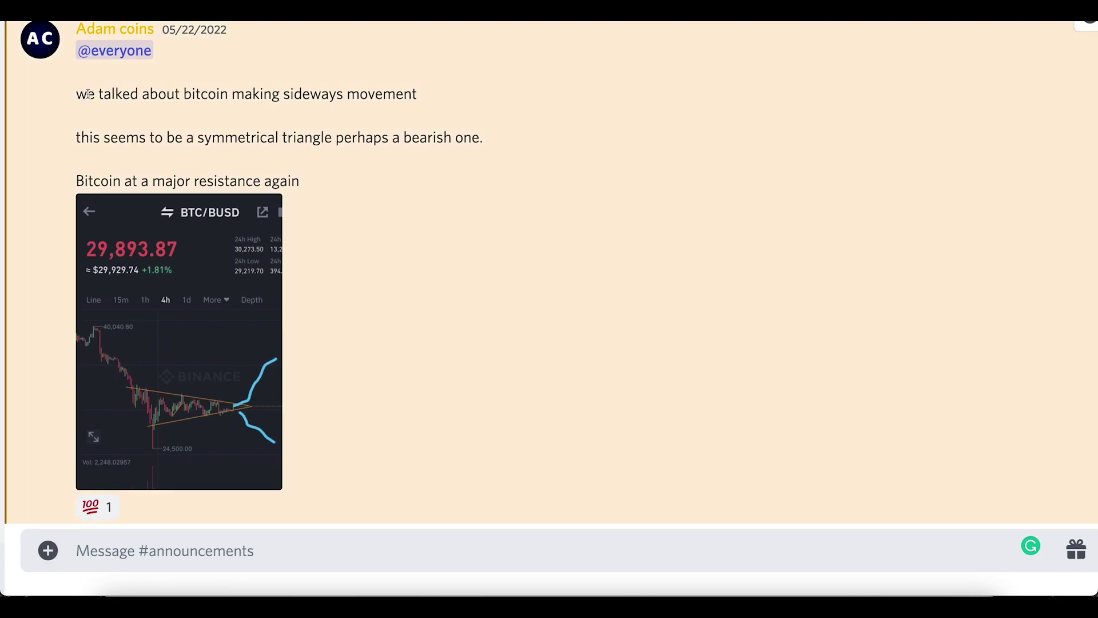
left_click_drag(88, 94, 424, 102)
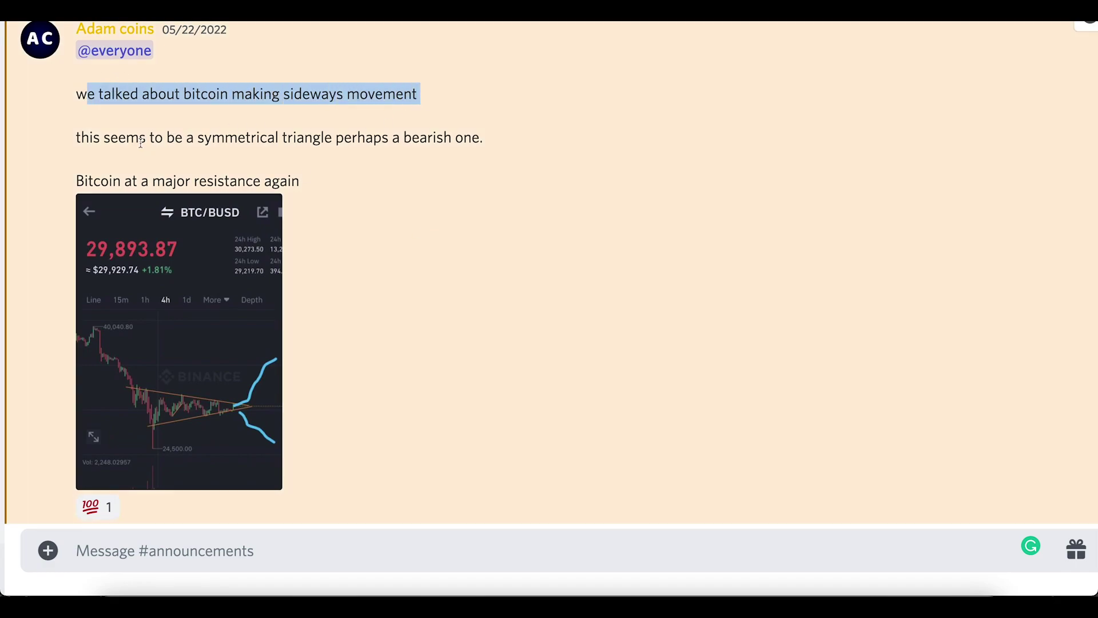
left_click_drag(141, 143, 467, 144)
left_click(232, 261)
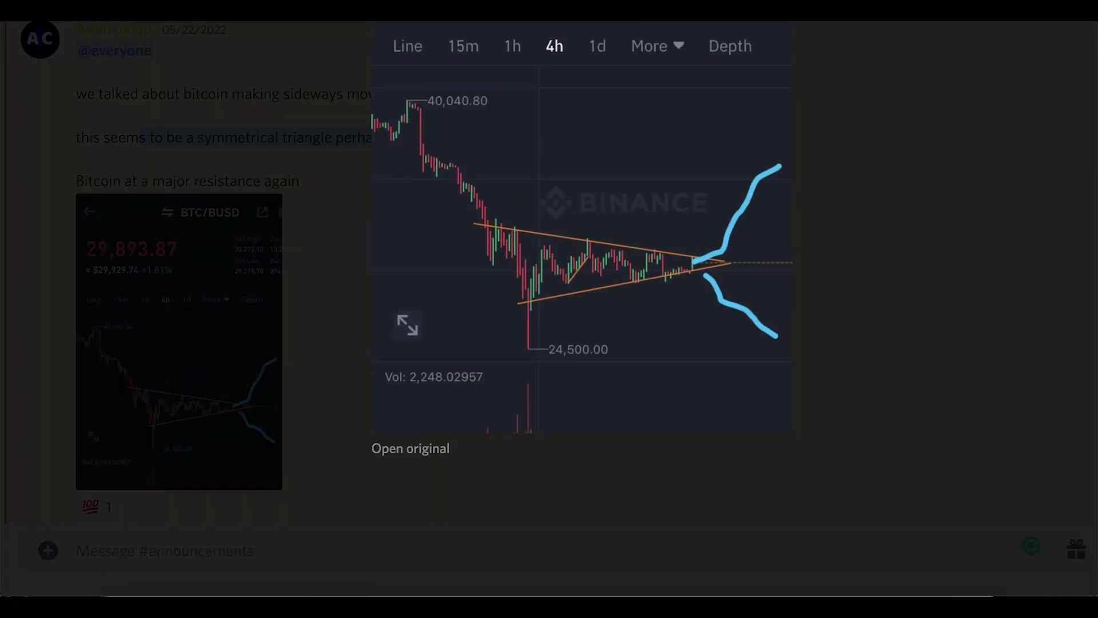
key("ctrl+t")
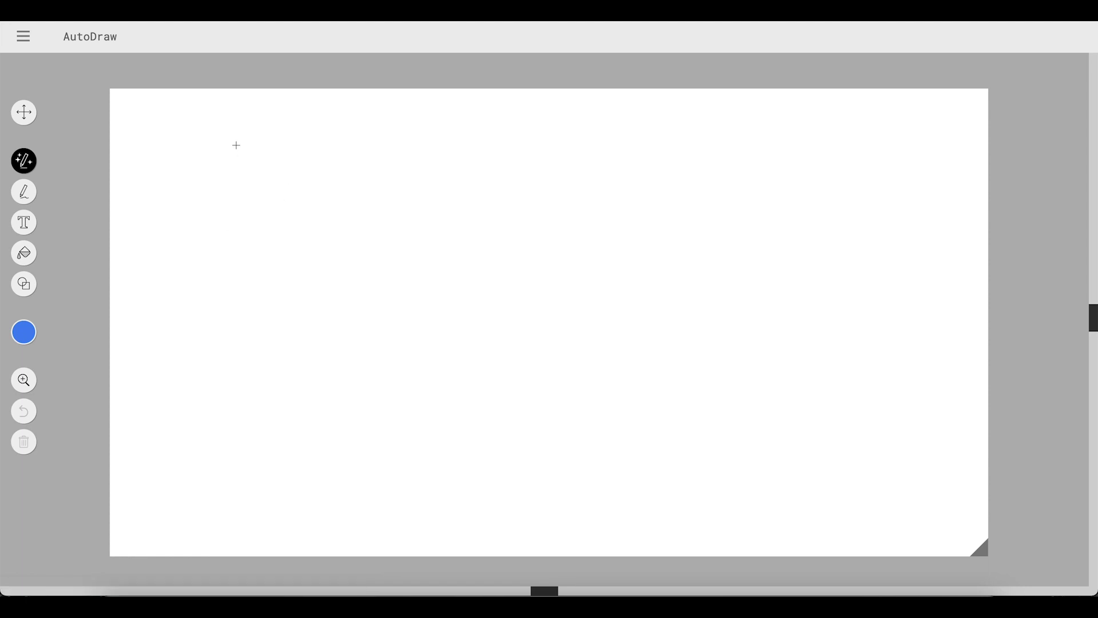
Sketch a falling zigzag narrowing into a triangle on the AutoDraw canvas, then undo every stroke.
mouse_move(292, 212)
left_mouse_down()
mouse_move(343, 204)
mouse_move(457, 304)
mouse_move(475, 349)
left_mouse_up()
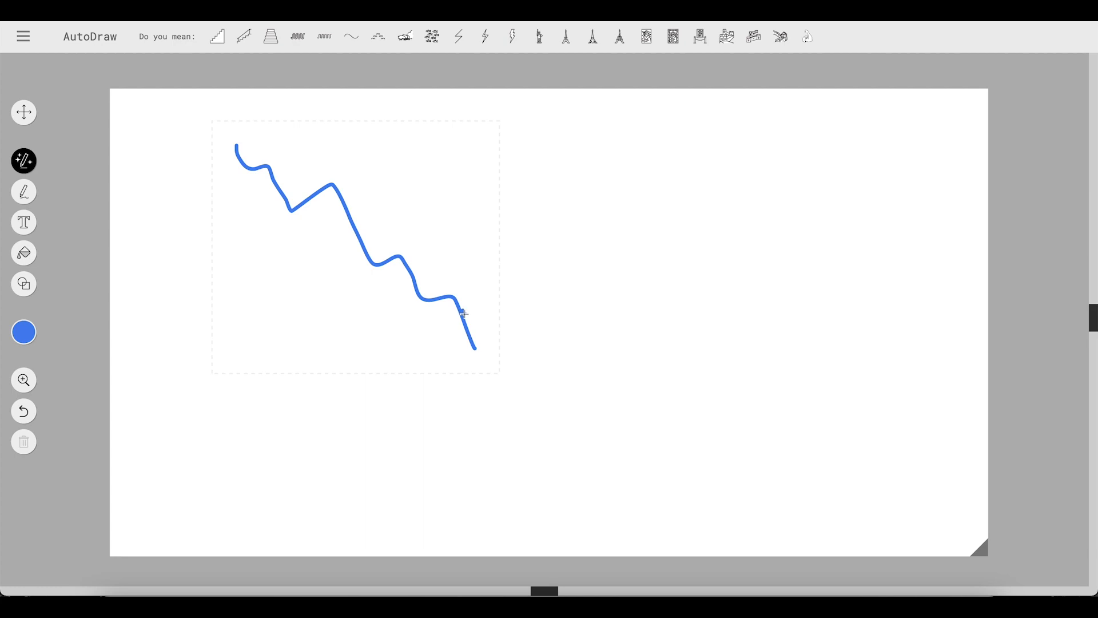
mouse_move(485, 348)
left_mouse_down()
mouse_move(515, 397)
mouse_move(569, 314)
mouse_move(593, 352)
mouse_move(665, 365)
mouse_move(734, 357)
left_mouse_up()
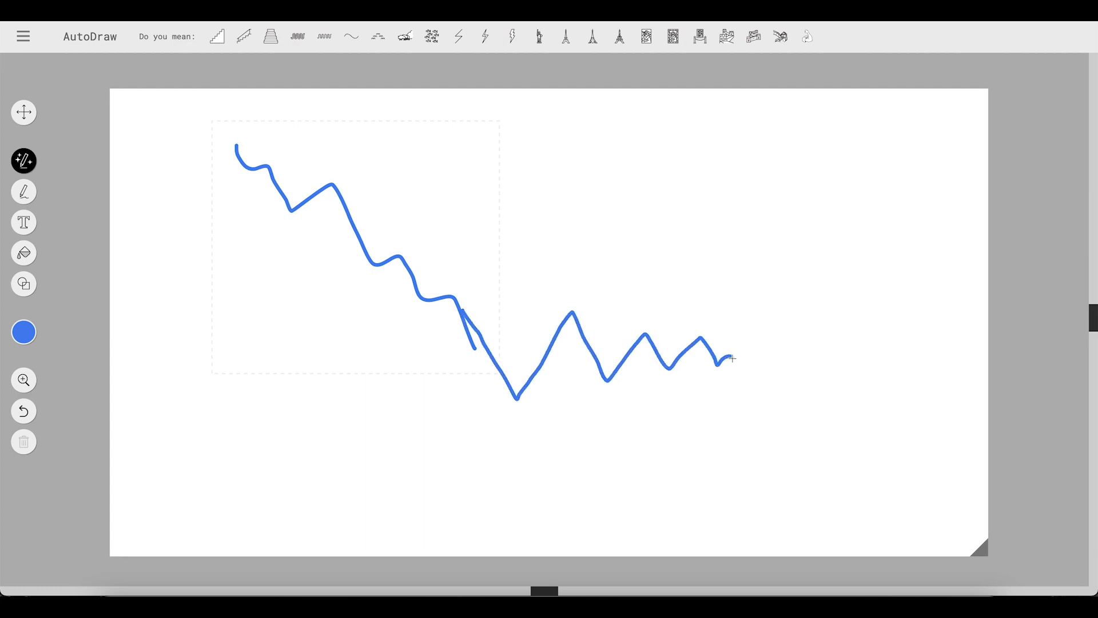
left_click_drag(474, 305, 805, 363)
mouse_move(516, 399)
left_mouse_down()
mouse_move(786, 359)
mouse_move(780, 422)
mouse_move(904, 478)
mouse_move(975, 543)
left_mouse_up()
key("ctrl+z")
key("ctrl+z")
key("ctrl+z")
key("ctrl+z")
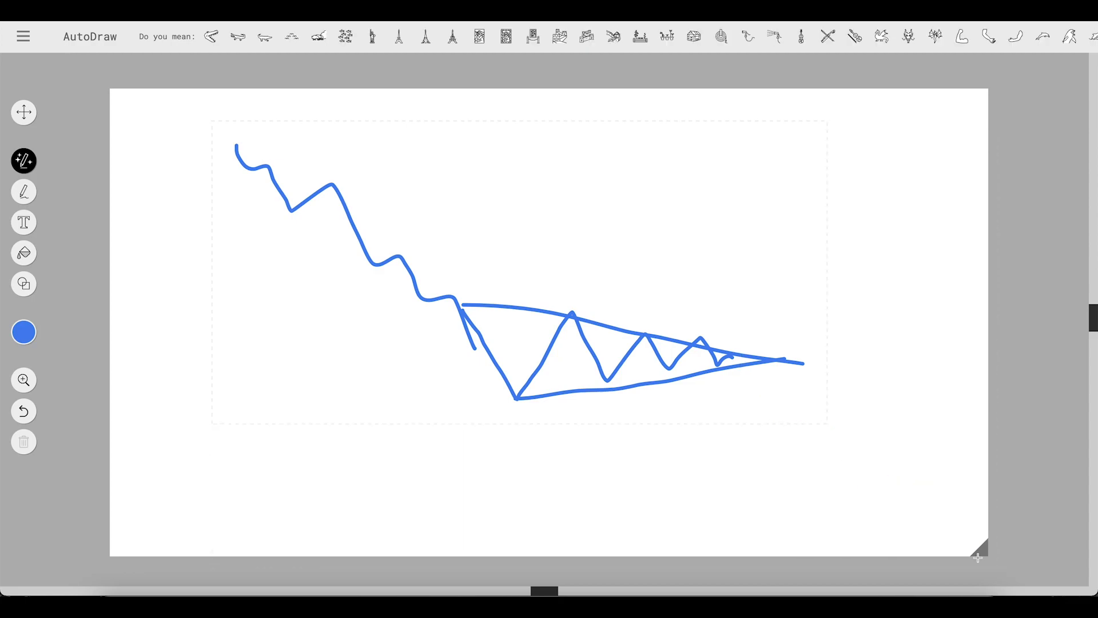
key("ctrl+z")
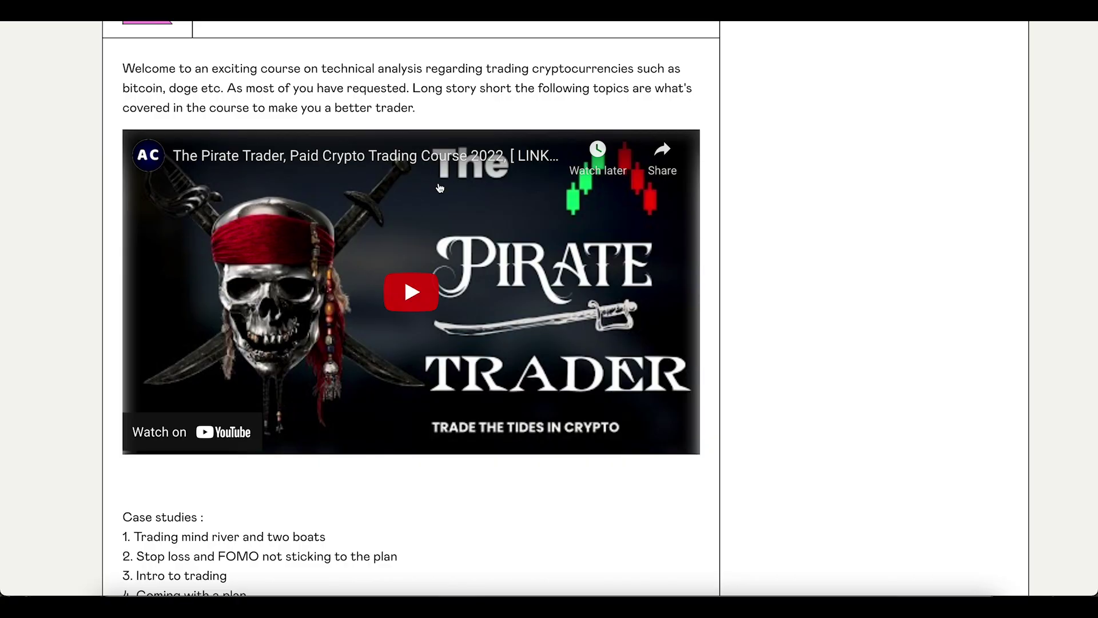
Scroll through the $49 Gumroad course page for The Pirate Trader.
scroll(441, 189, "up", 10)
scroll(439, 188, "down", 4)
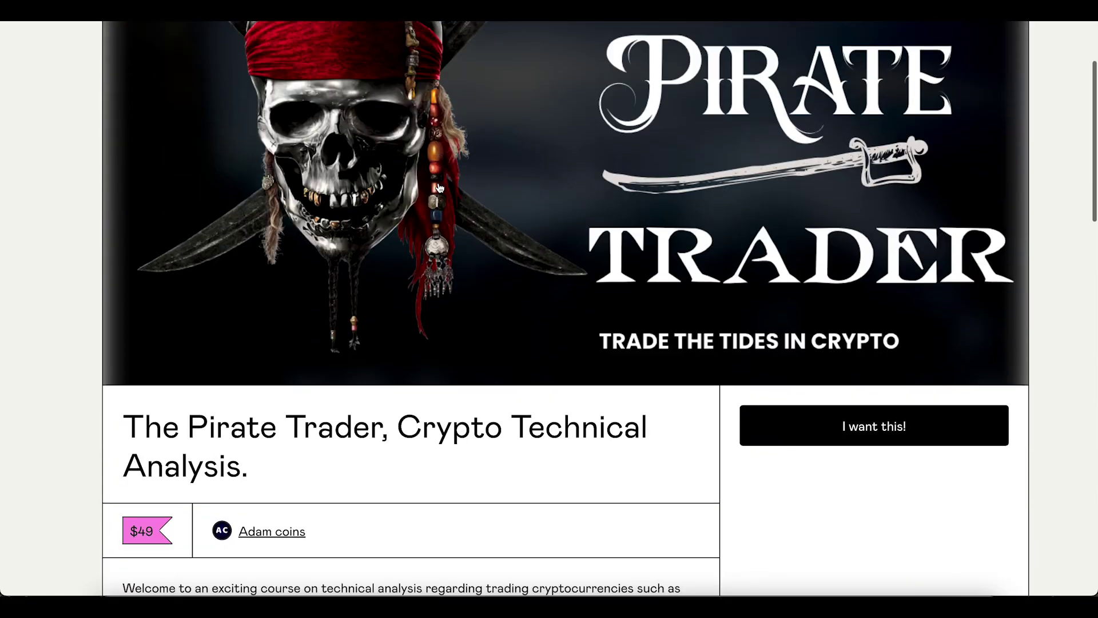
scroll(440, 187, "down", 4)
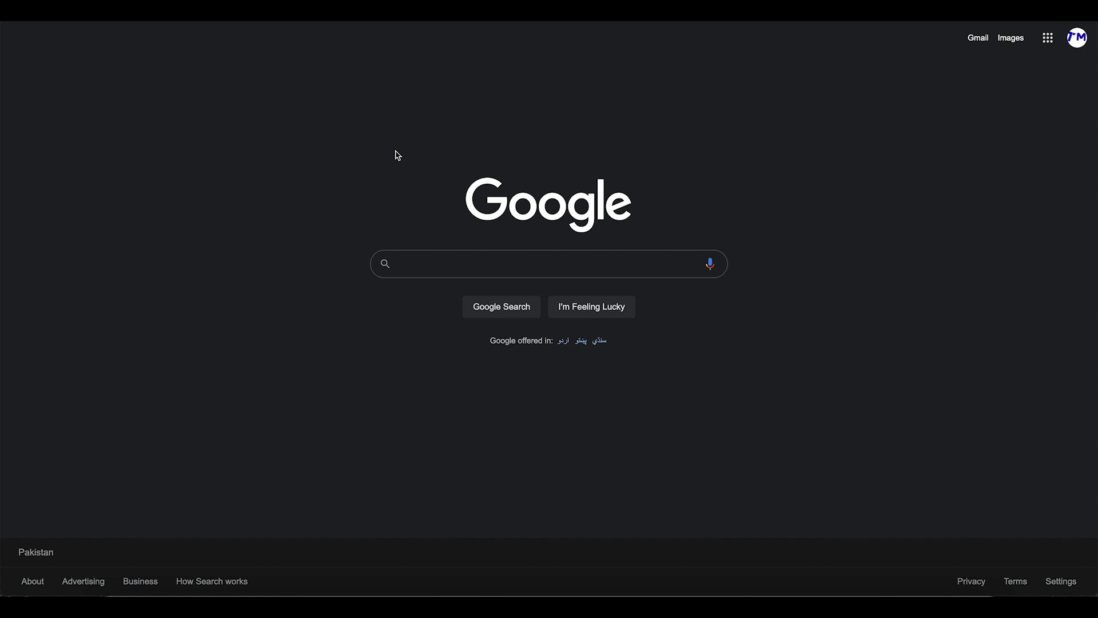
Search images for 'bearish symmetrical triangle pattern' and preview the CentralCharts triangle diagram.
type("bearish sy")
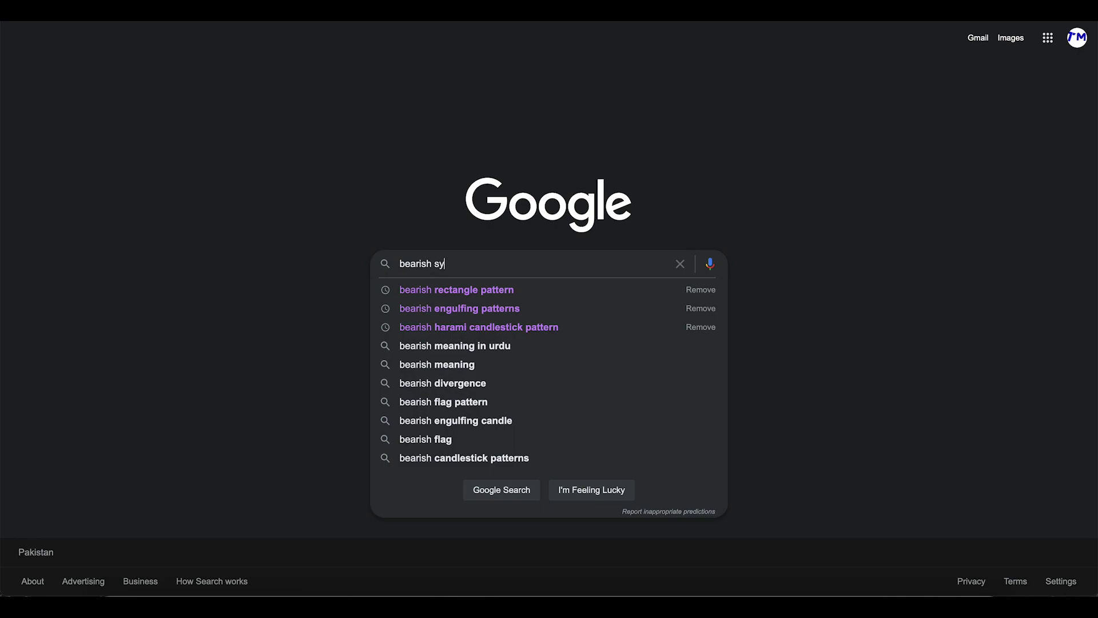
key("Down")
key("Return")
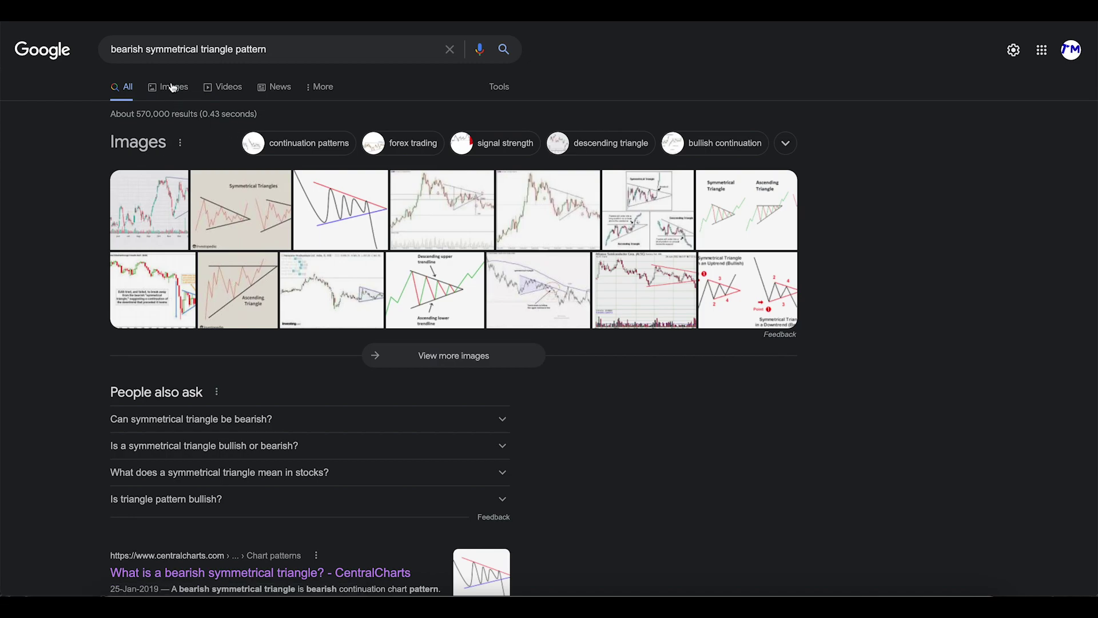
left_click(173, 87)
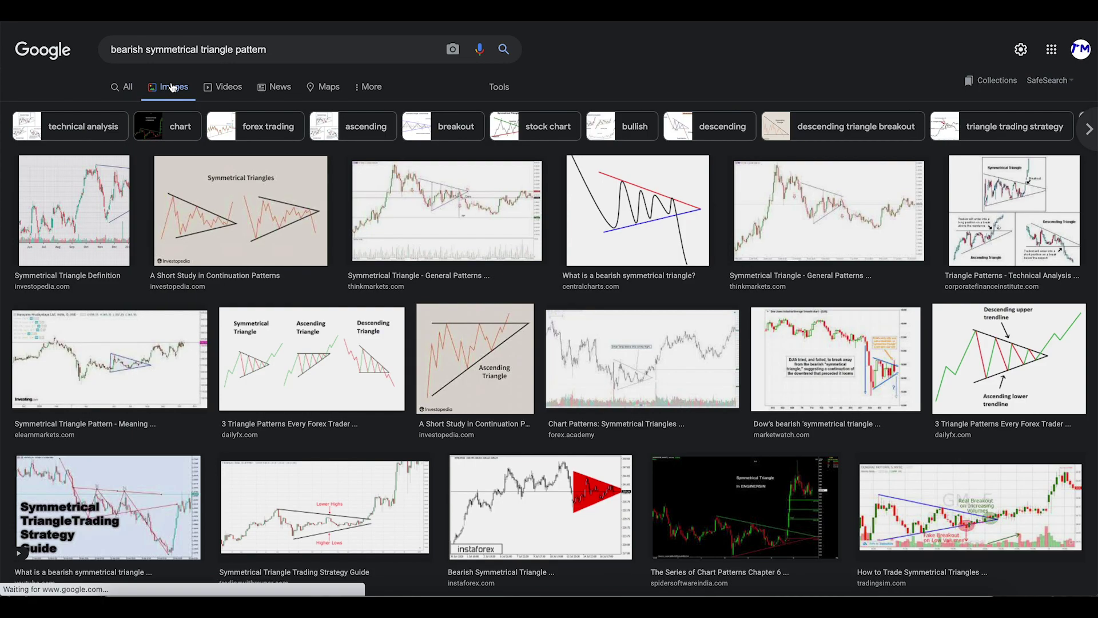
scroll(568, 147, "down", 2)
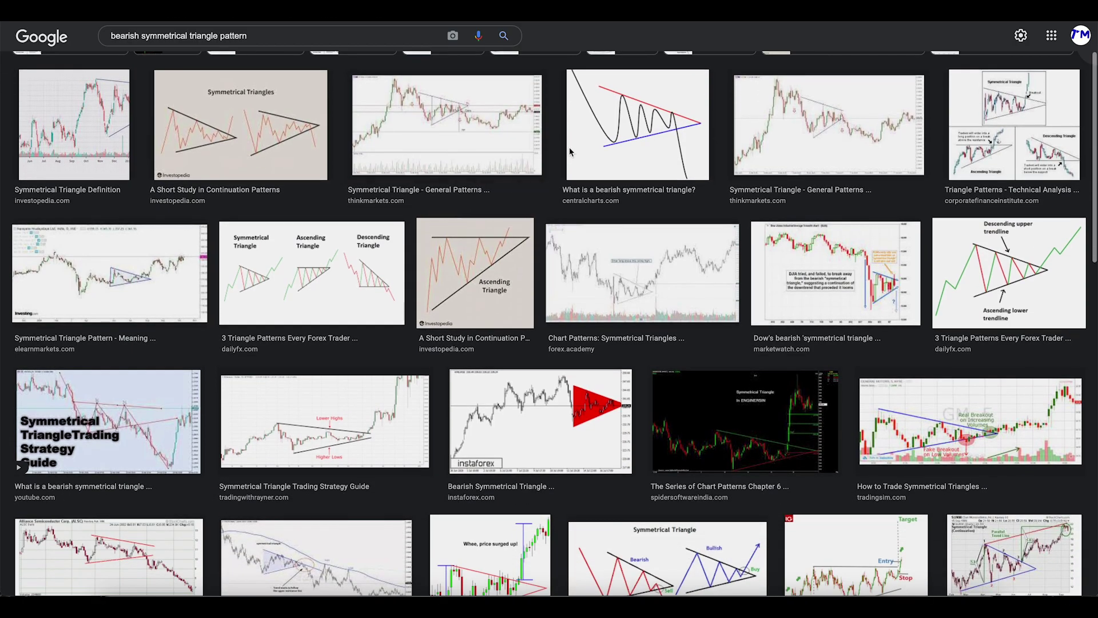
left_click(645, 124)
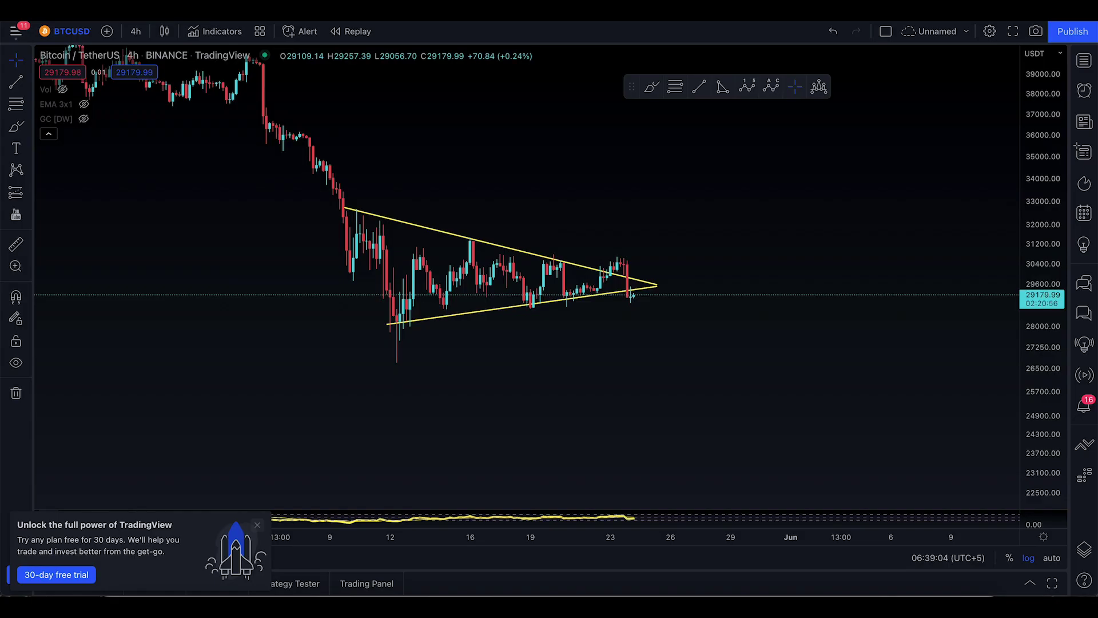
Sketch a freehand breakdown stroke down from the yellow triangle, then undo it.
left_click(16, 126)
mouse_move(266, 119)
left_mouse_down()
mouse_move(413, 317)
mouse_move(454, 262)
mouse_move(529, 280)
mouse_move(625, 262)
mouse_move(650, 343)
mouse_move(715, 446)
left_mouse_up()
key("ctrl+z")
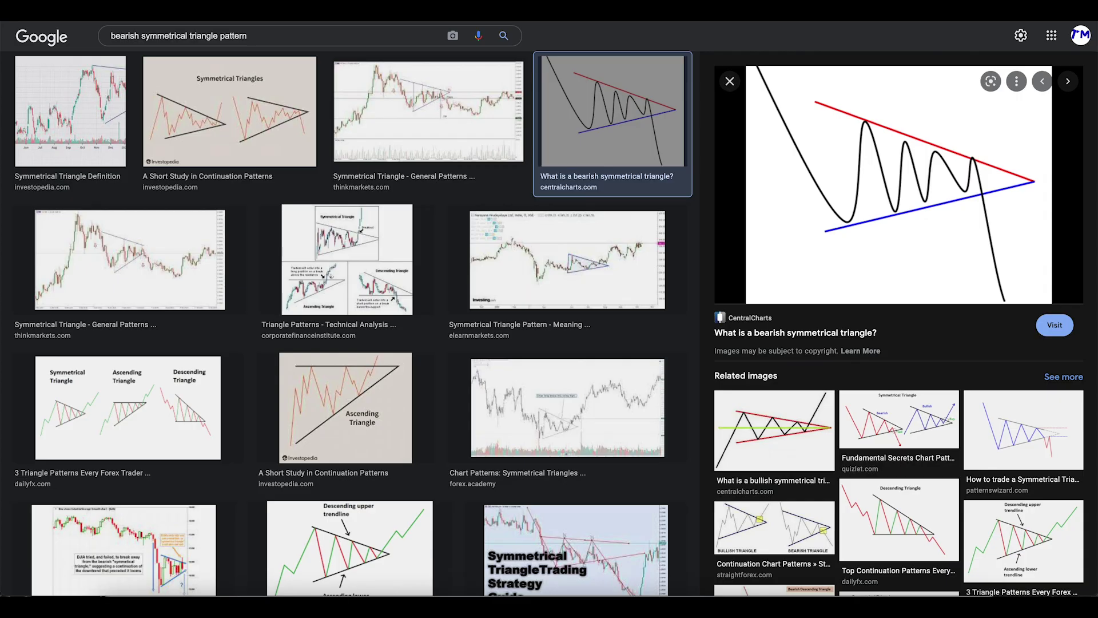
Scroll further through the image results and preview the Symmetrical Triangle Breakouts image.
scroll(449, 245, "down", 5)
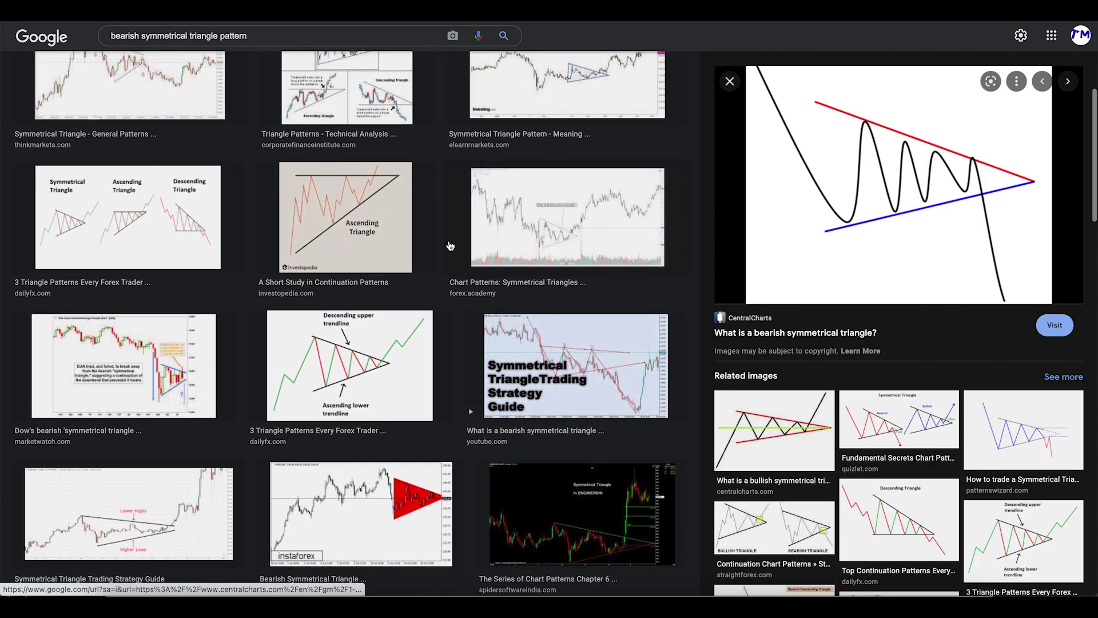
scroll(449, 245, "down", 3)
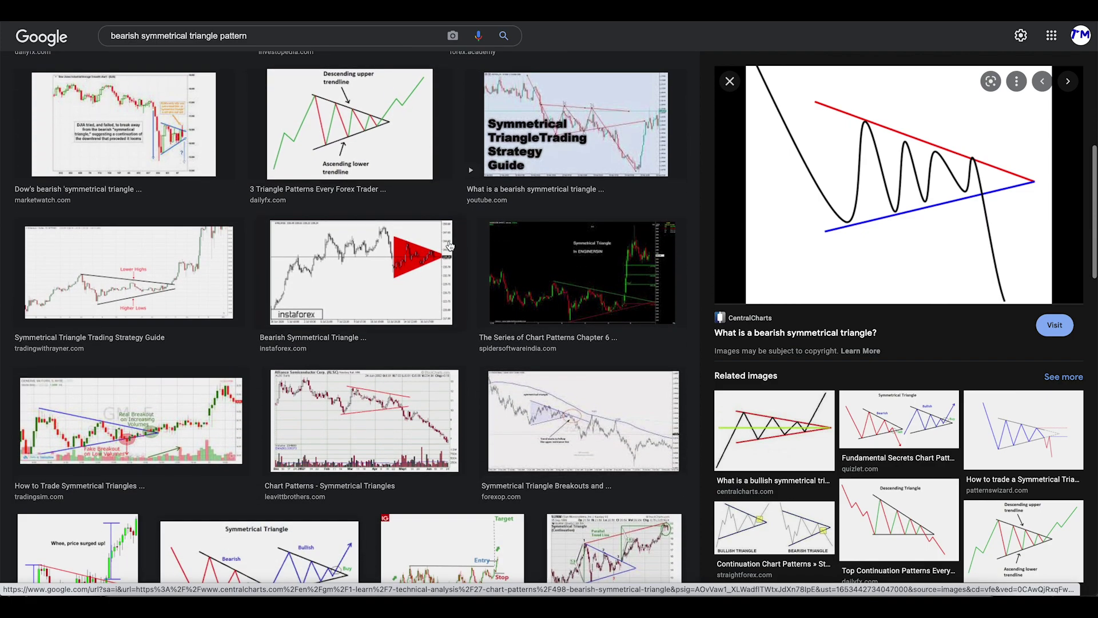
scroll(449, 245, "down", 4)
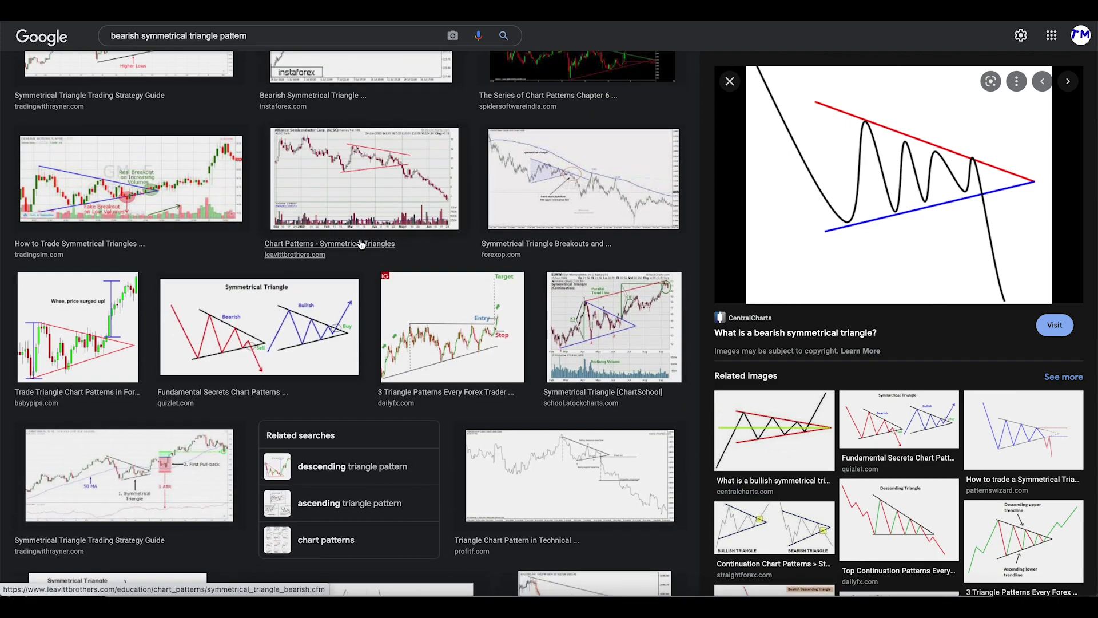
left_click(551, 174)
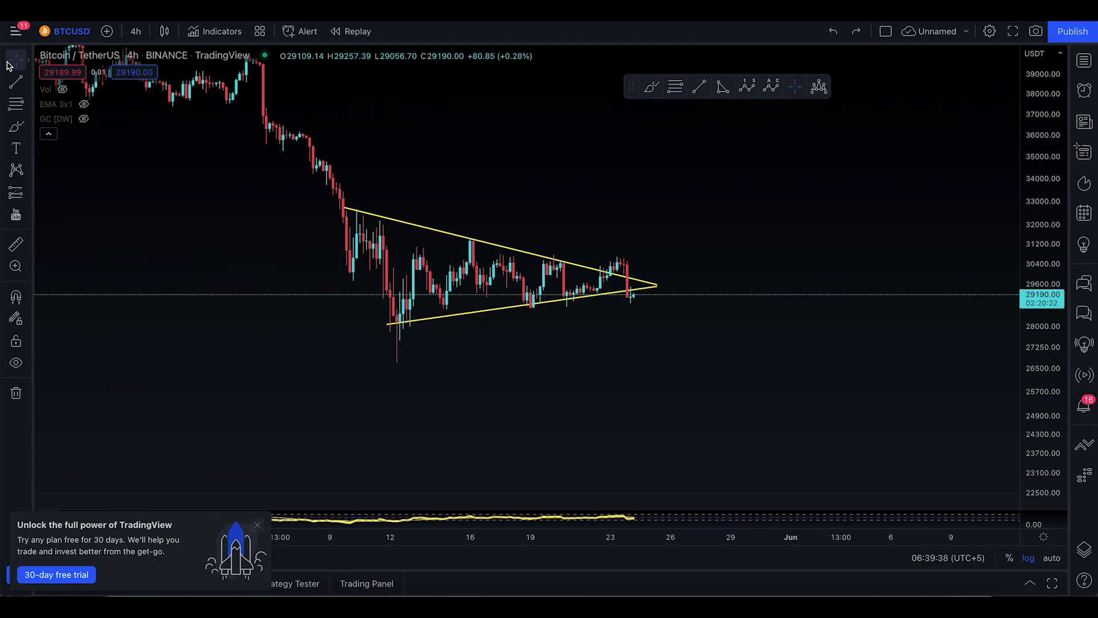
Switch the chart to 1 day candles and dismiss the free-trial promotion.
left_click(135, 31)
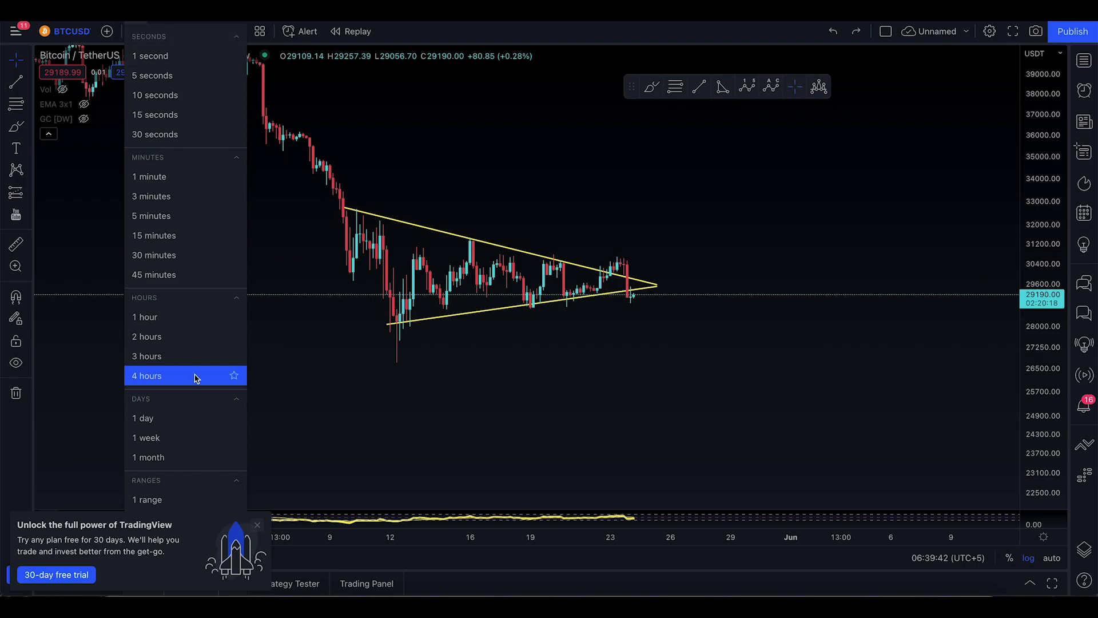
left_click(182, 424)
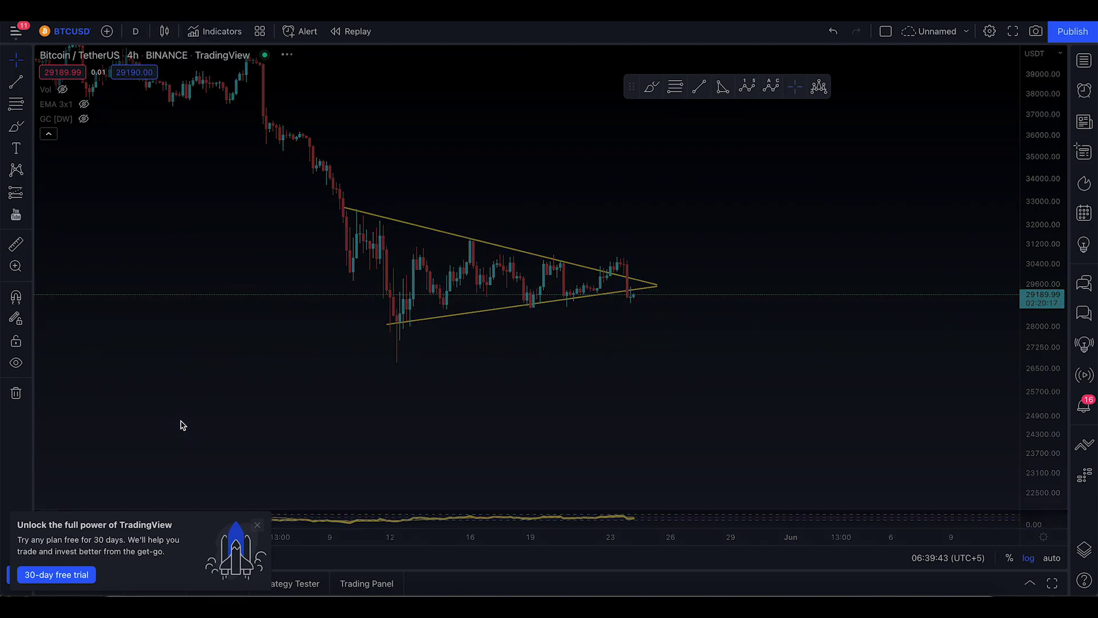
left_click(257, 525)
Pan and zoom the chart to centre the triangle and include the April highs.
left_click_drag(637, 404, 944, 376)
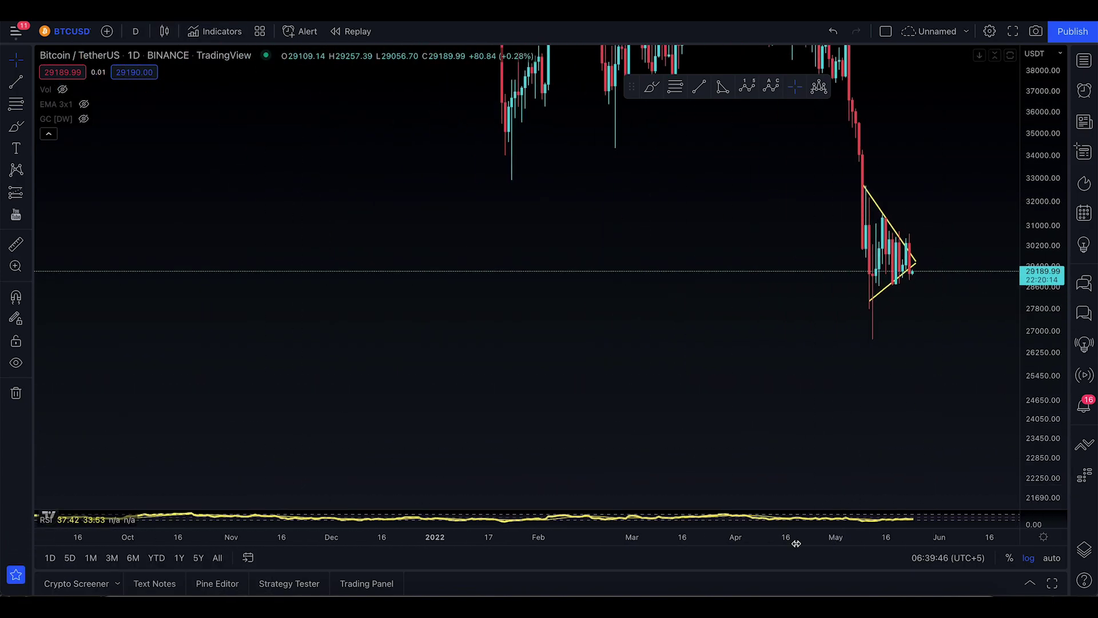
left_click_drag(812, 536, 317, 491)
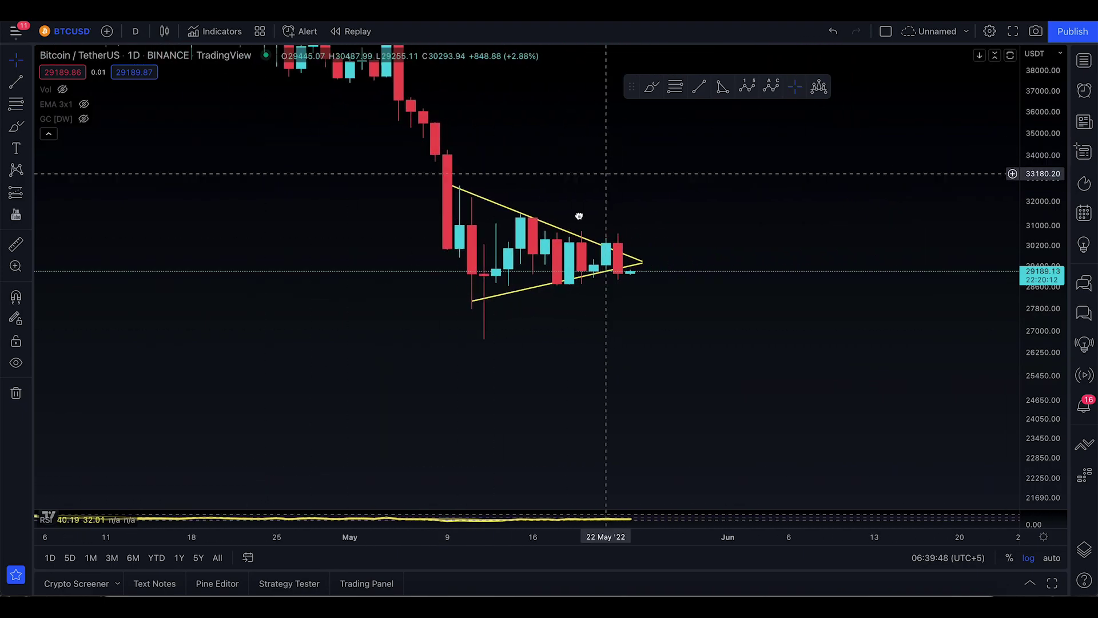
left_click_drag(579, 216, 507, 333)
left_click_drag(564, 258, 559, 189)
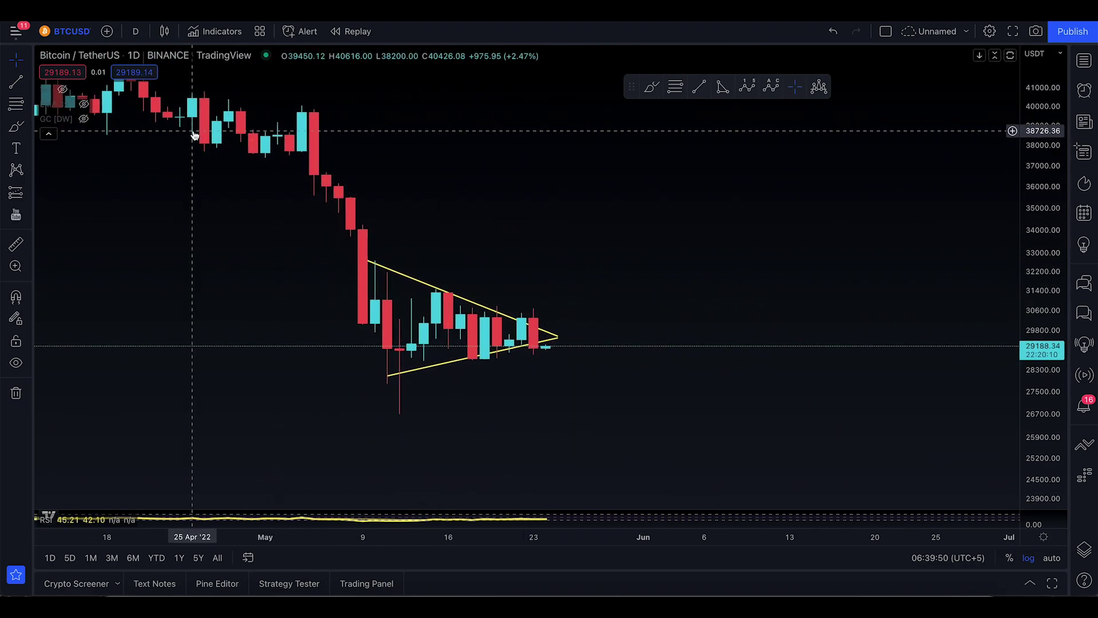
Trace the May decline freehand, undo it, and return to crosshair mode.
left_click(16, 127)
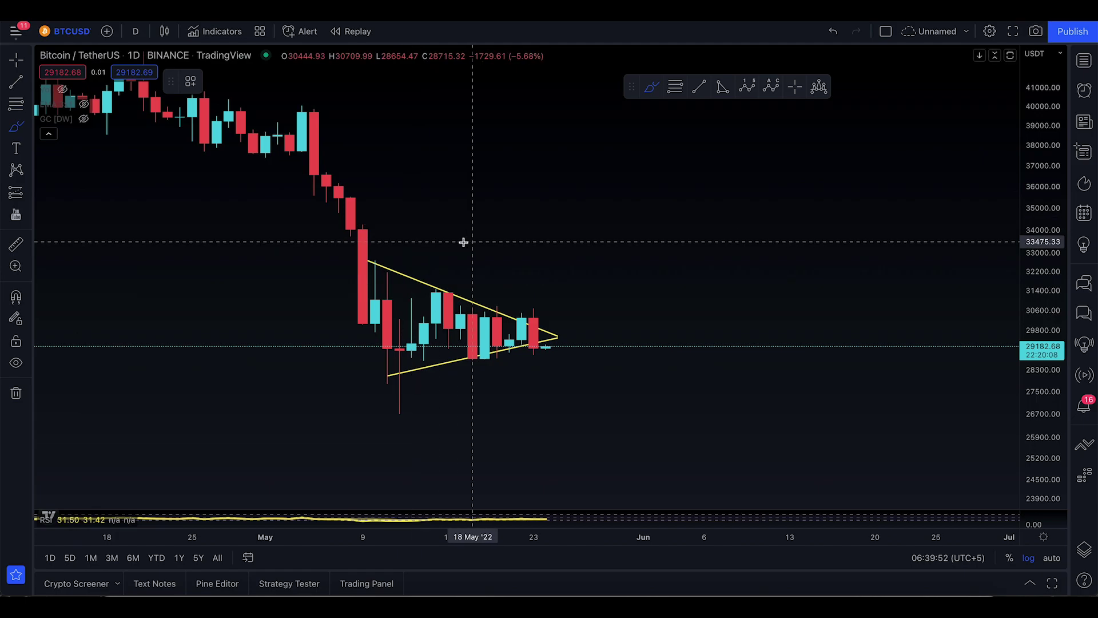
mouse_move(303, 113)
left_mouse_down()
mouse_move(388, 363)
mouse_move(436, 305)
mouse_move(461, 336)
mouse_move(538, 329)
left_mouse_up()
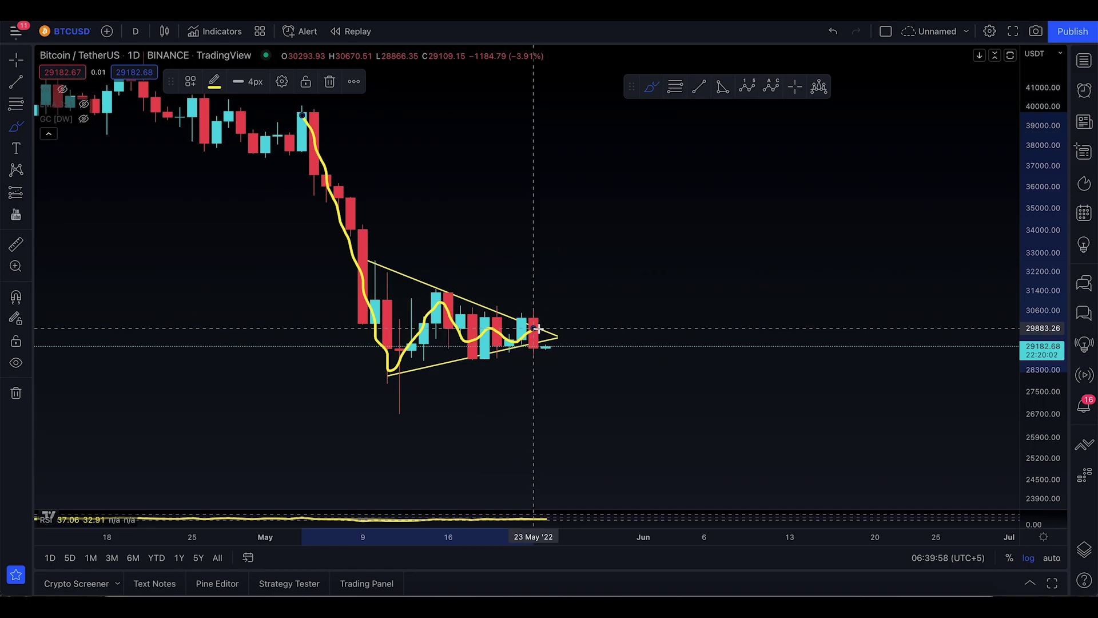
key("ctrl+z")
left_click(16, 79)
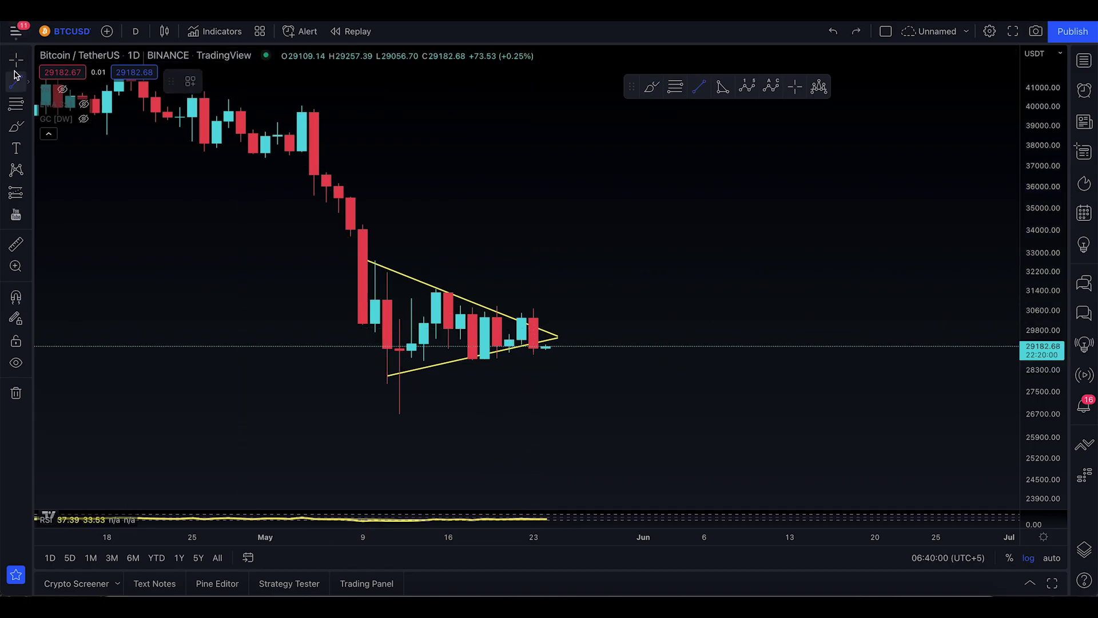
left_click(16, 59)
Reposition the triangle, leaving room beside it for projections.
left_click_drag(495, 198, 574, 125)
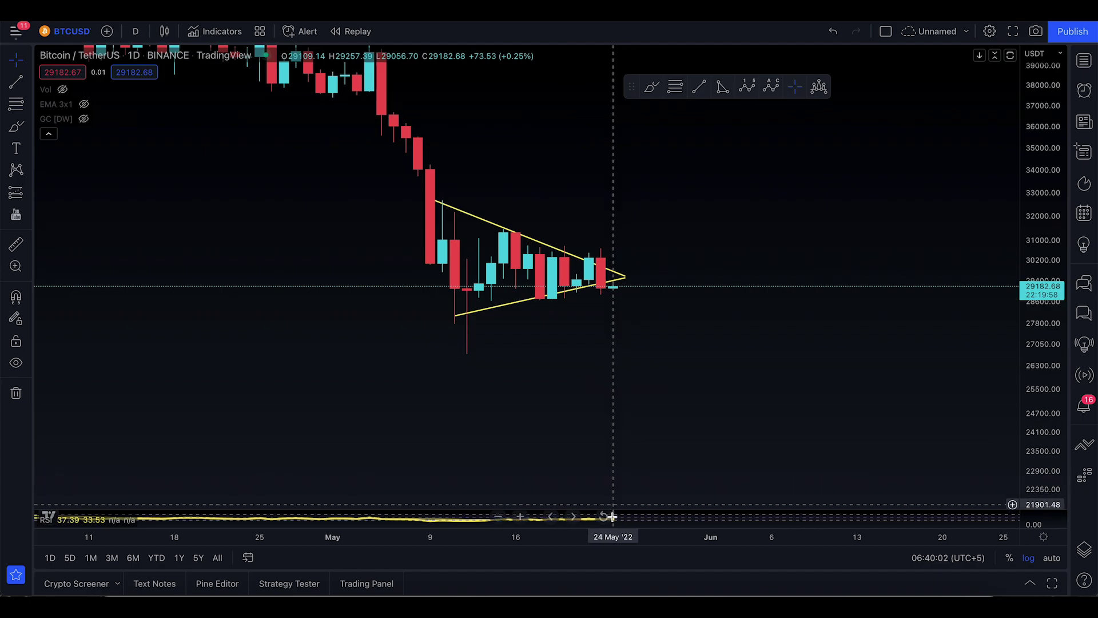
scroll(658, 531, "up", 2)
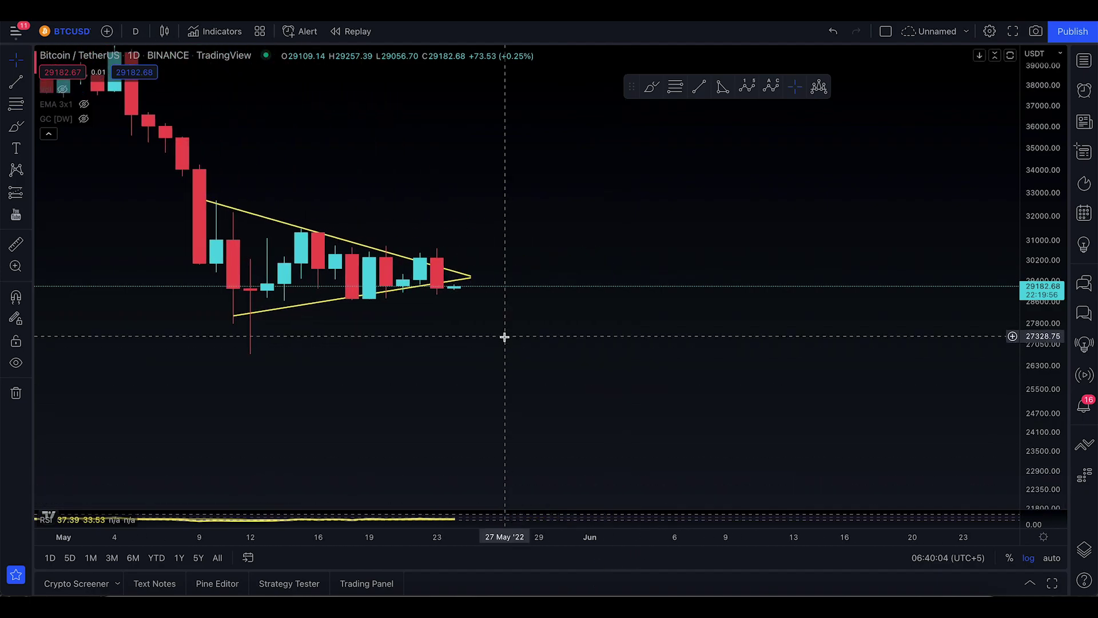
left_click_drag(505, 337, 769, 303)
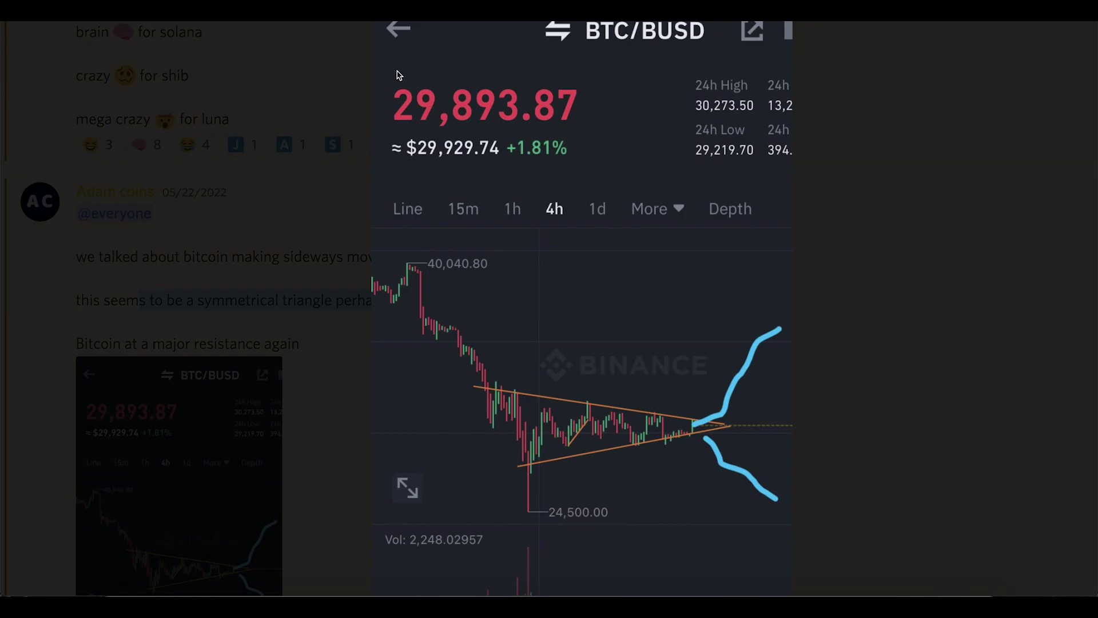
Close the chart image, open #signals, and highlight the 'sell bnb books your profits' message.
left_click(307, 147)
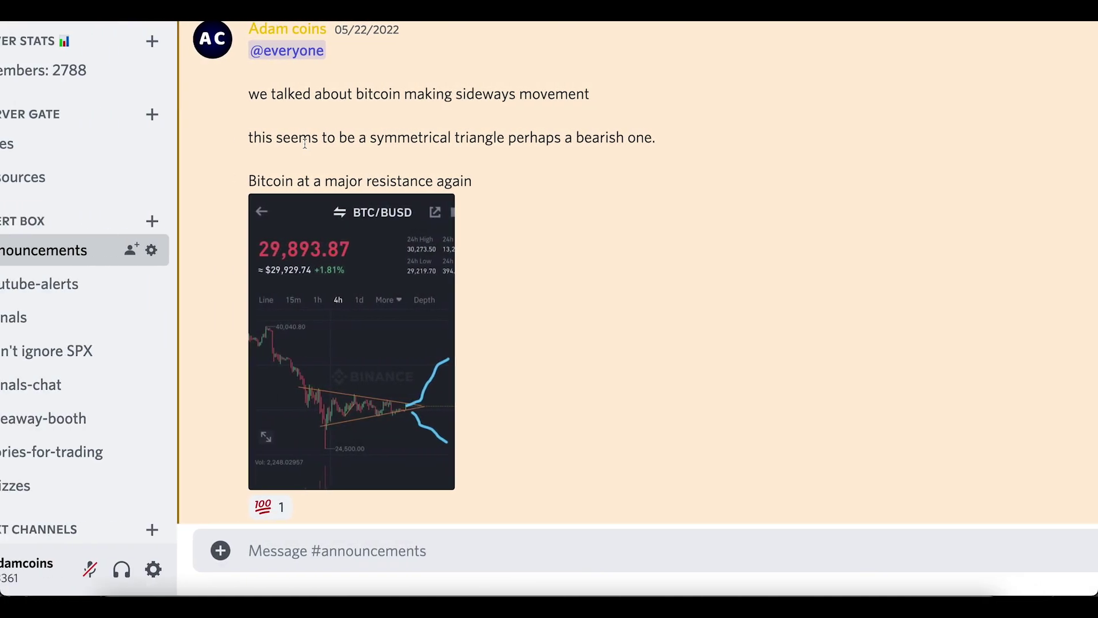
left_click(120, 315)
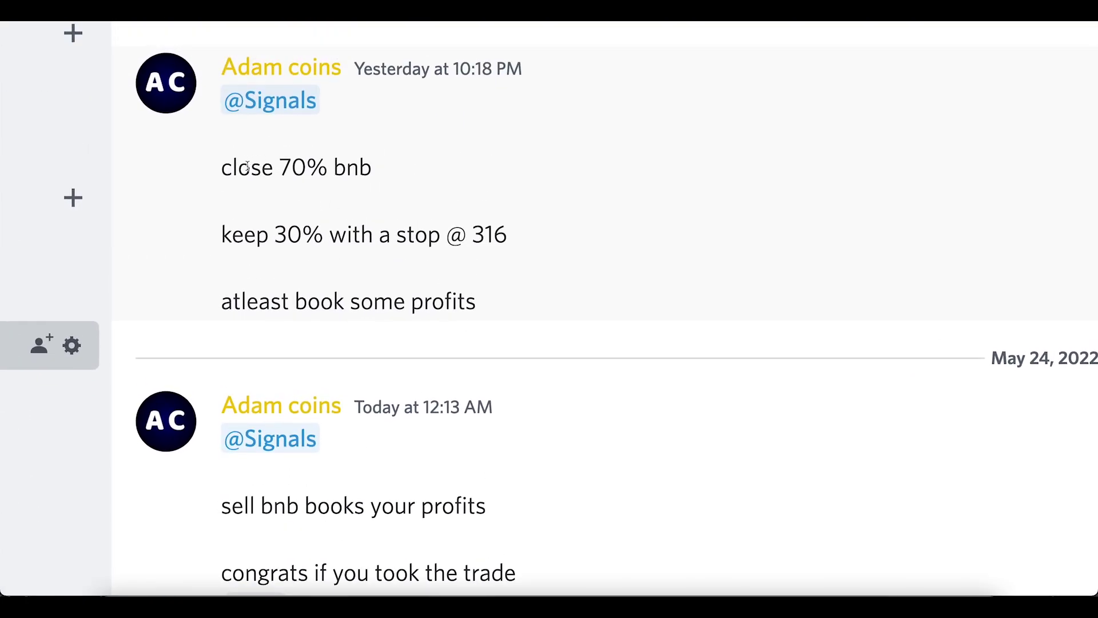
left_click_drag(225, 341, 484, 358)
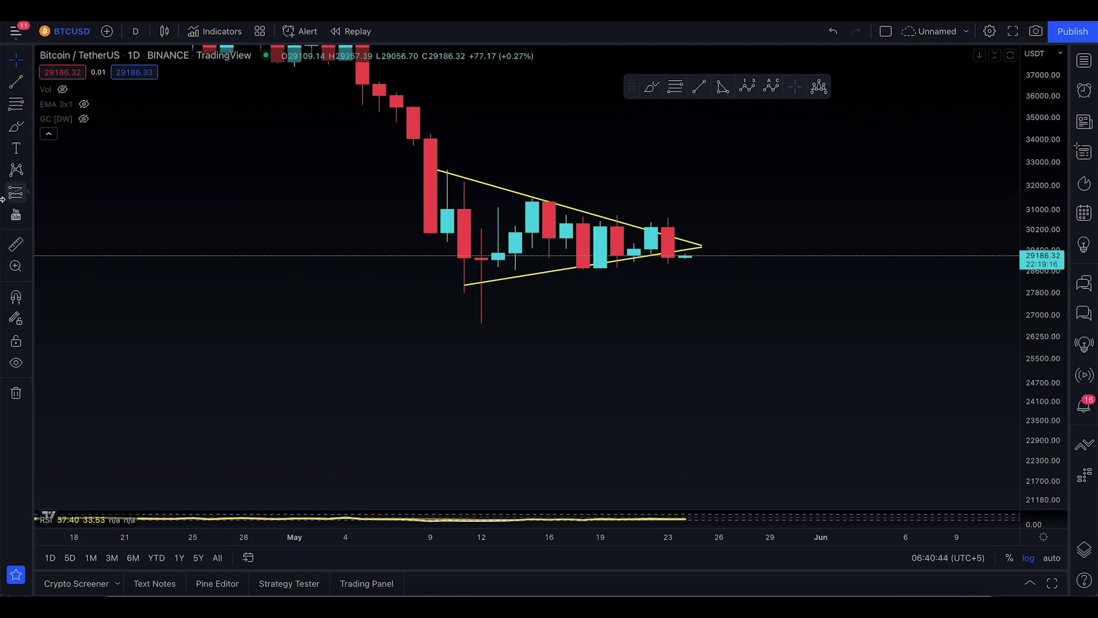
left_click(16, 126)
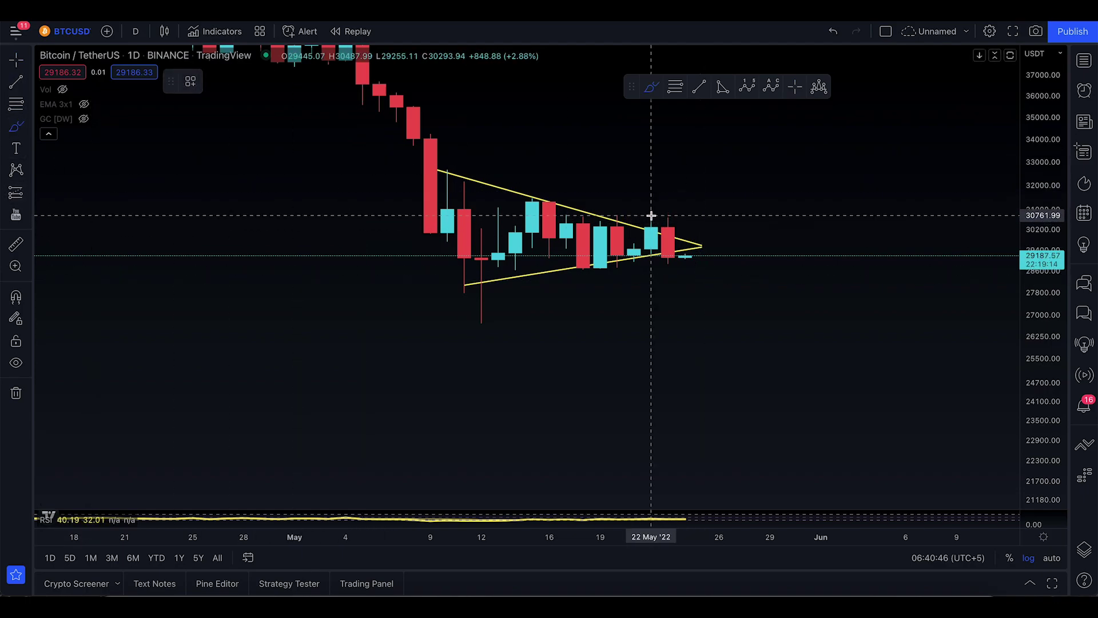
mouse_move(636, 213)
left_mouse_down()
mouse_move(686, 207)
mouse_move(685, 266)
mouse_move(635, 262)
mouse_move(639, 213)
left_mouse_up()
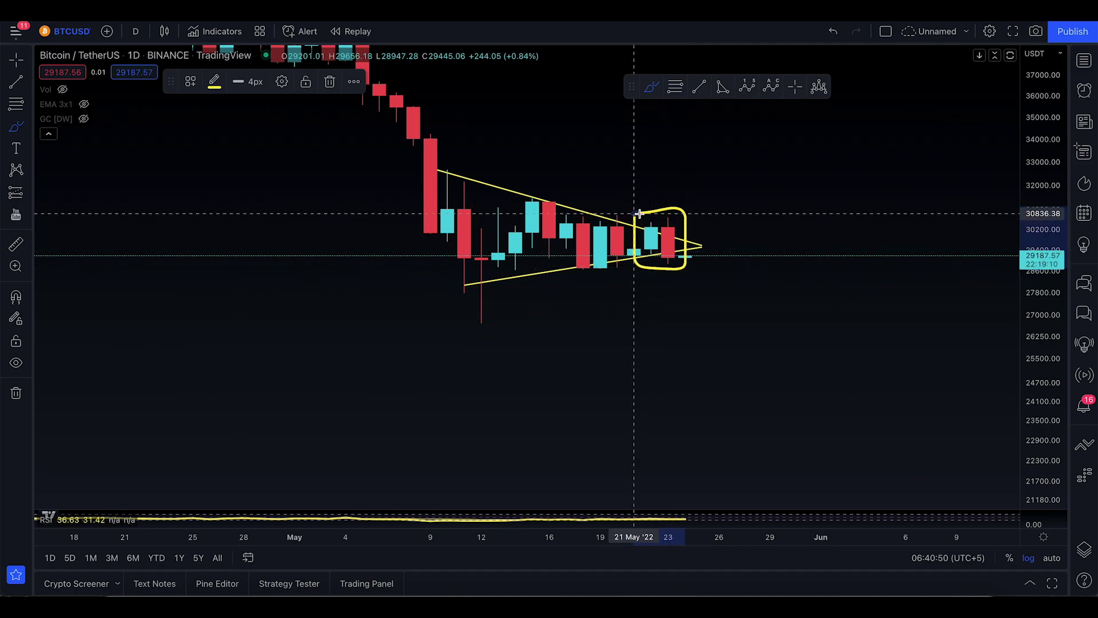
key("ctrl+z")
left_click_drag(665, 542, 458, 543)
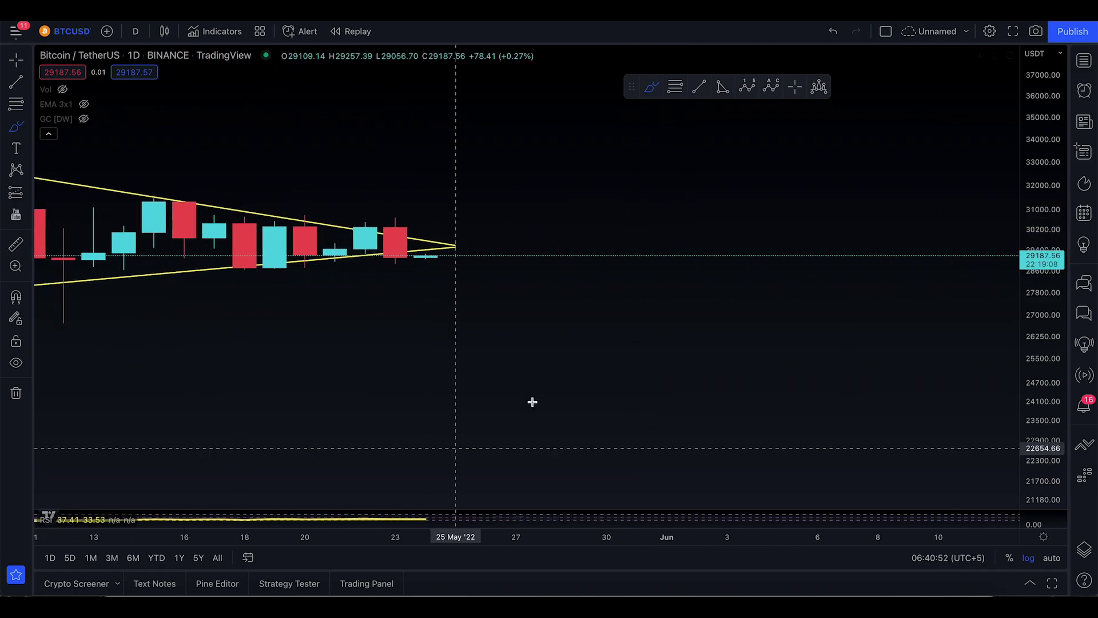
left_click_drag(1049, 314, 1049, 129)
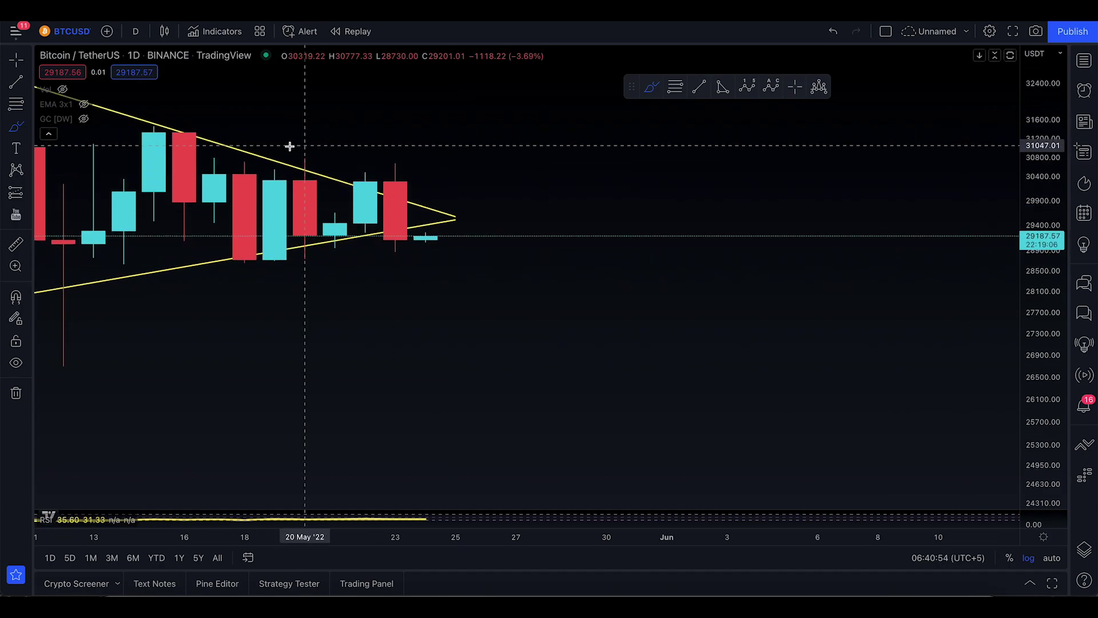
mouse_move(307, 147)
left_mouse_down()
mouse_move(368, 152)
mouse_move(396, 197)
mouse_move(352, 264)
left_mouse_up()
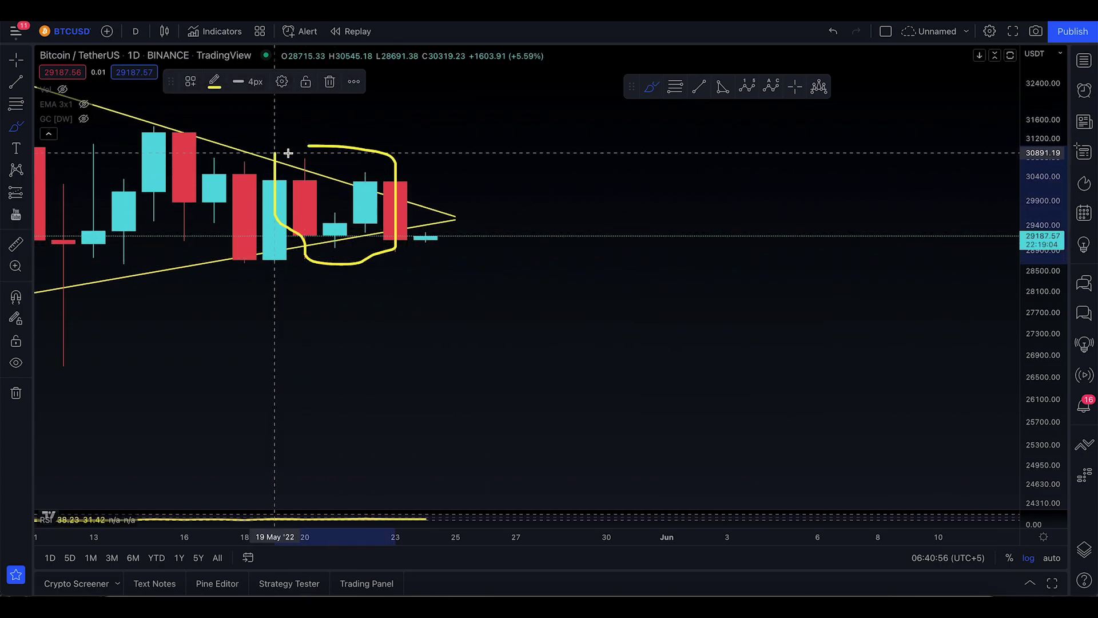
key("ctrl+z")
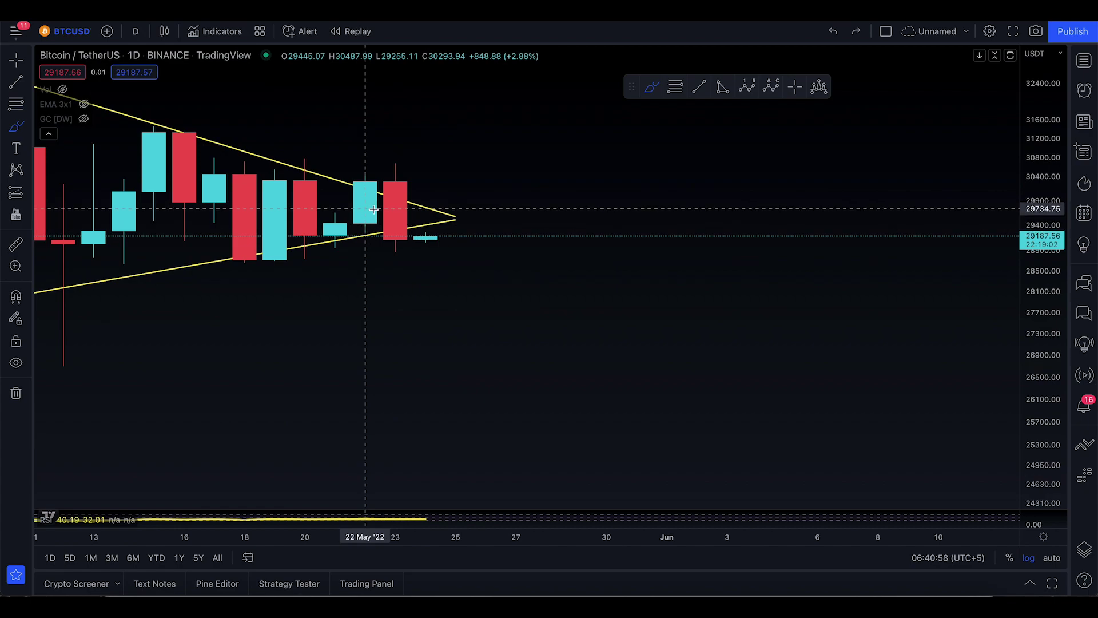
mouse_move(337, 170)
left_mouse_down()
mouse_move(400, 156)
mouse_move(425, 228)
mouse_move(360, 258)
left_mouse_up()
Undo the freehand loop, search images for 'bearish engulfing patterns', and preview a bearish candle diagram.
key("ctrl+z")
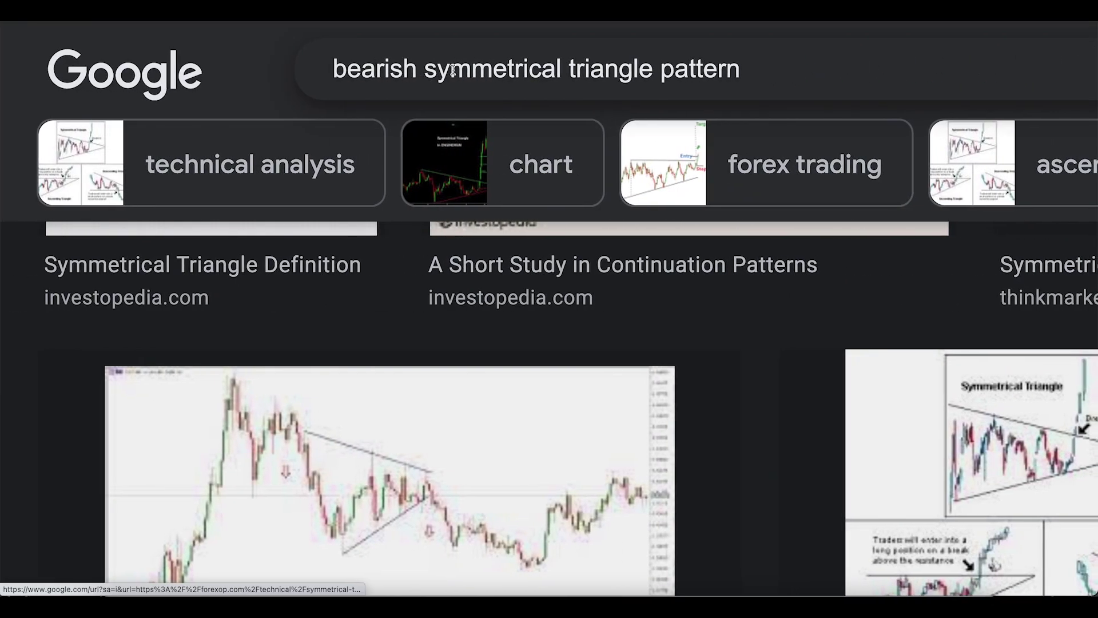
triple_click(452, 70)
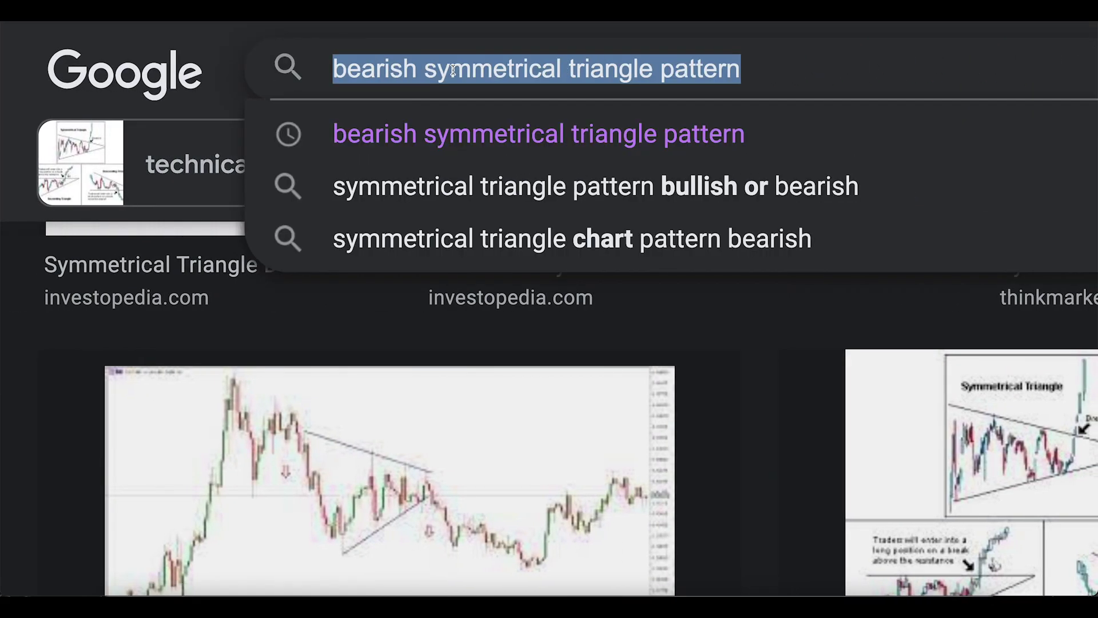
type("can")
key("BackSpace")
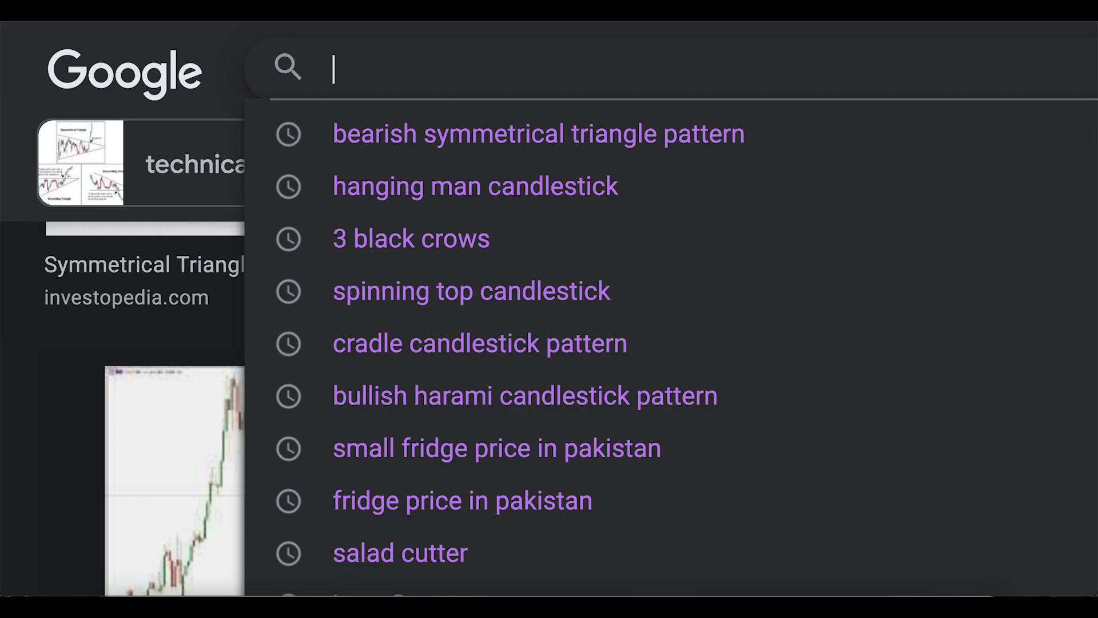
type("bearish en")
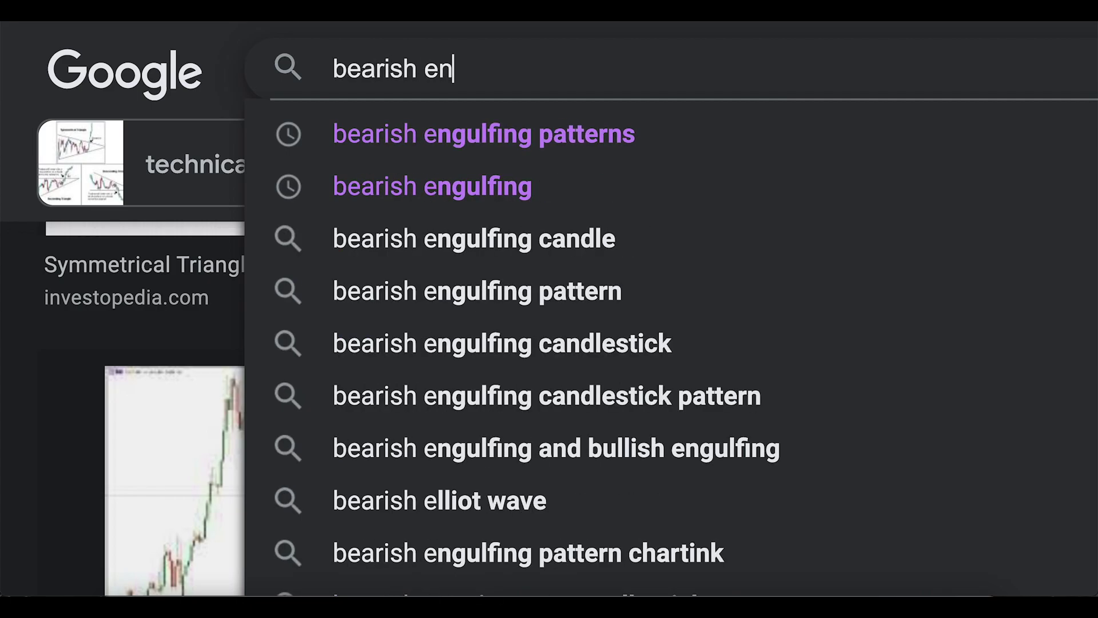
type("gul")
left_click(494, 130)
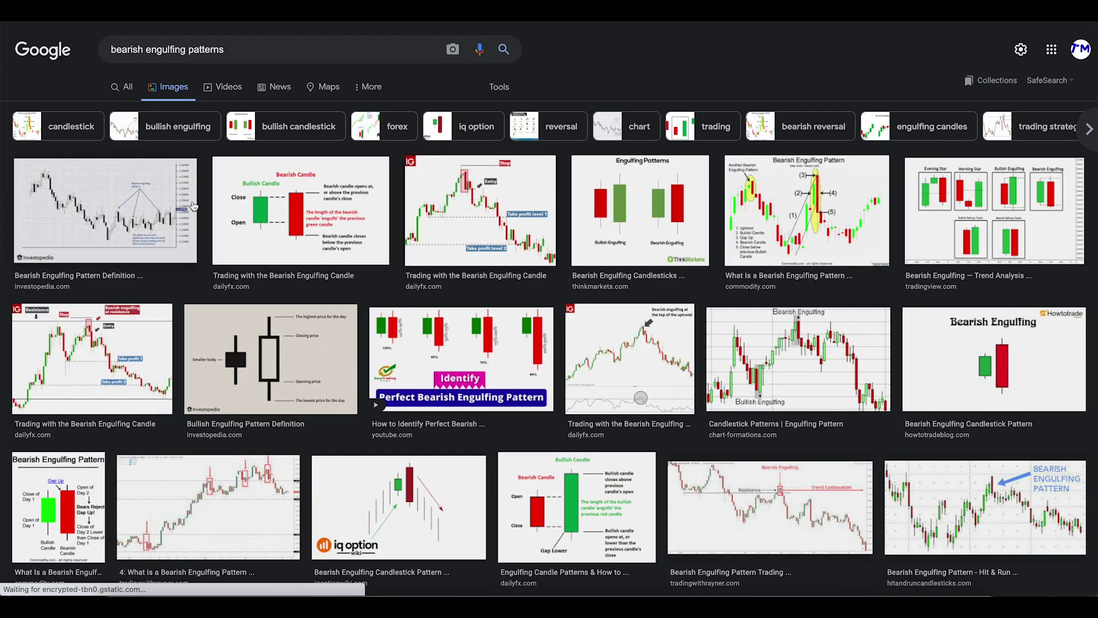
left_click(351, 221)
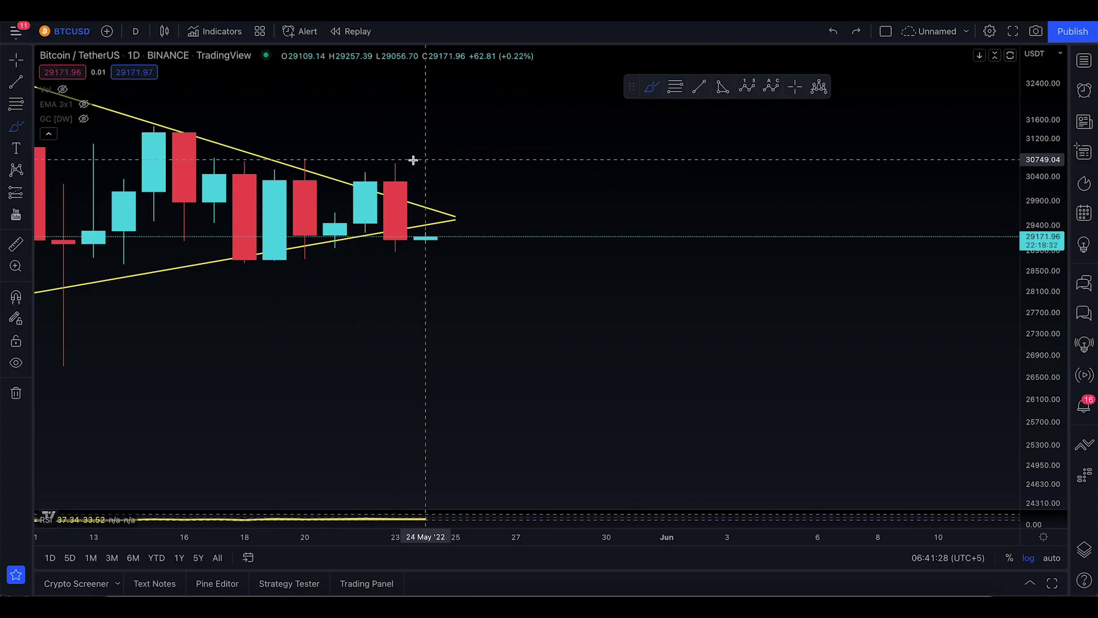
Remove a freehand ellipse and place a horizontal line at 30671.79.
mouse_move(342, 168)
left_mouse_down()
mouse_move(417, 215)
mouse_move(336, 175)
left_mouse_up()
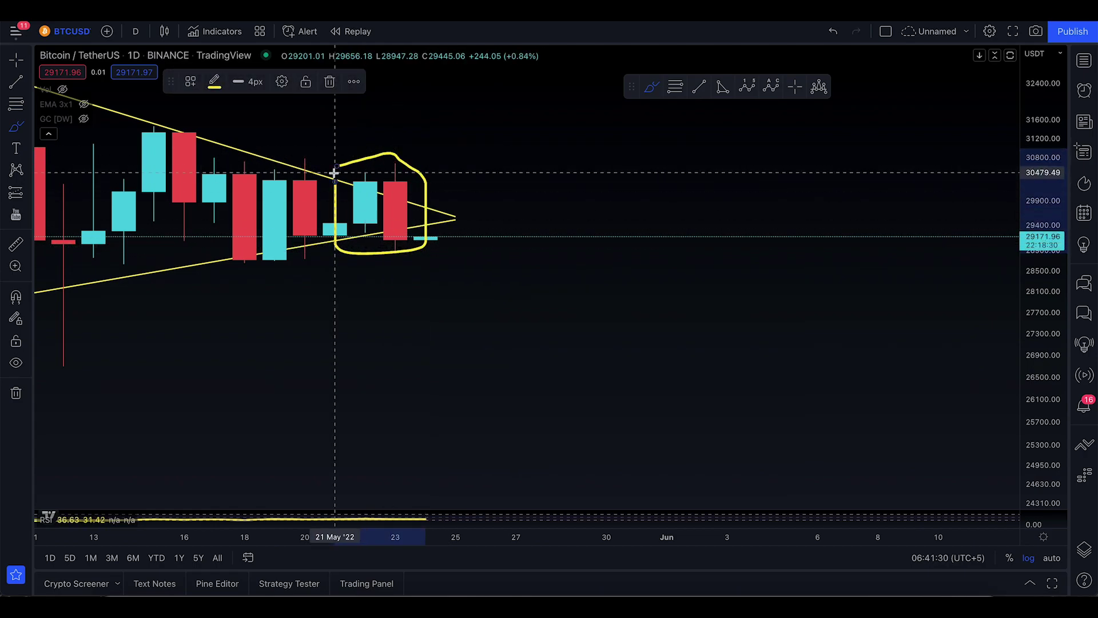
key("ctrl+z")
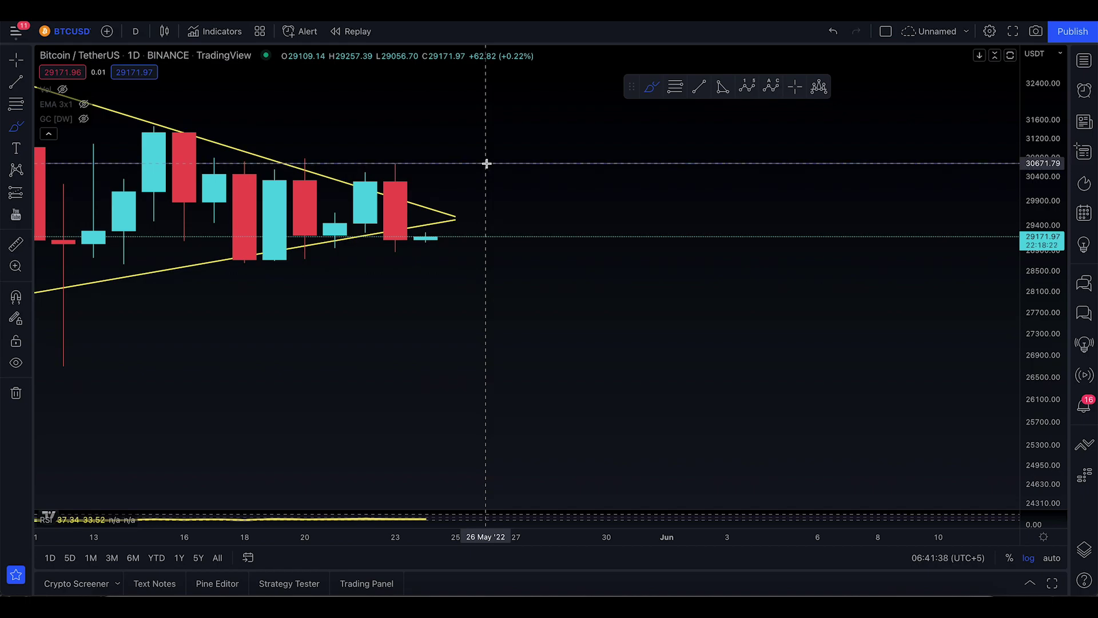
left_click(487, 164)
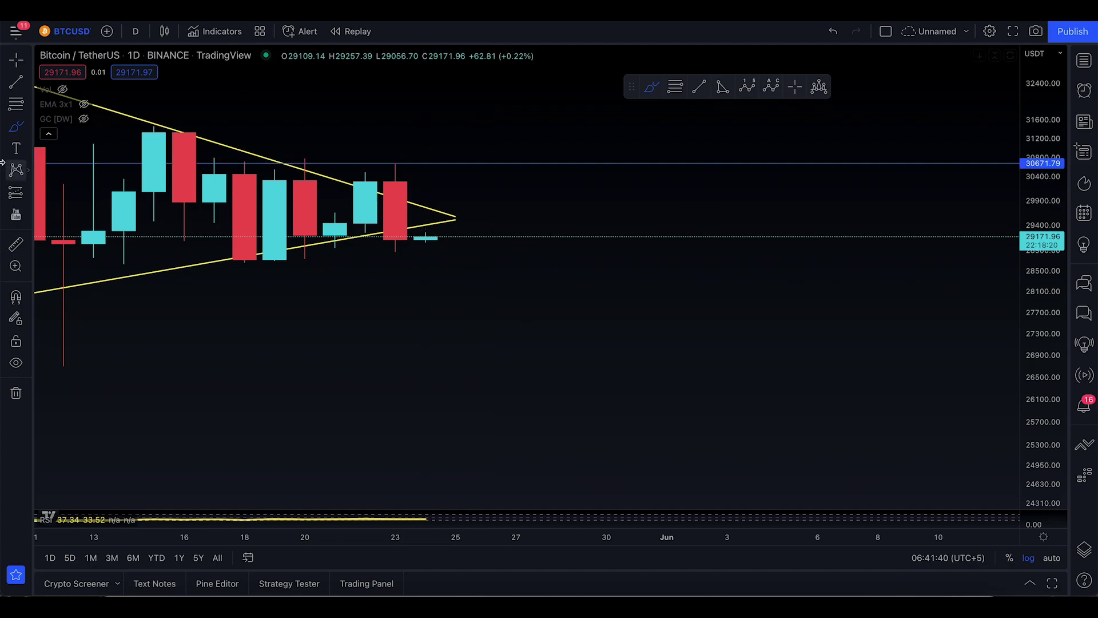
Pan to earlier candles and freehand-trace the triangle's lower trendline.
left_click(16, 60)
left_click_drag(372, 292, 663, 302)
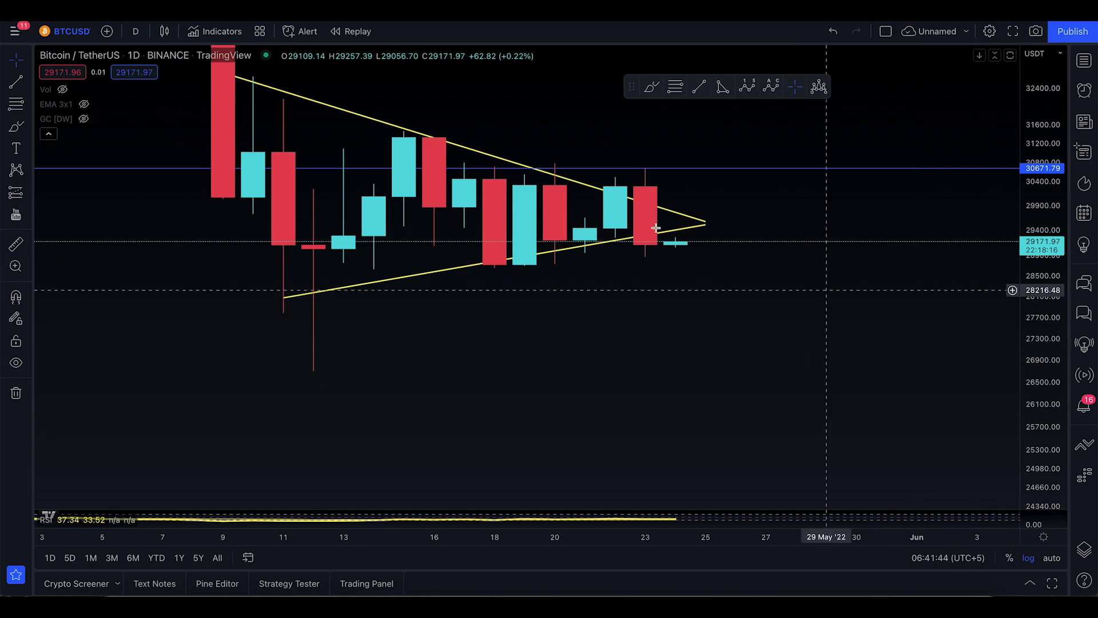
left_click(12, 131)
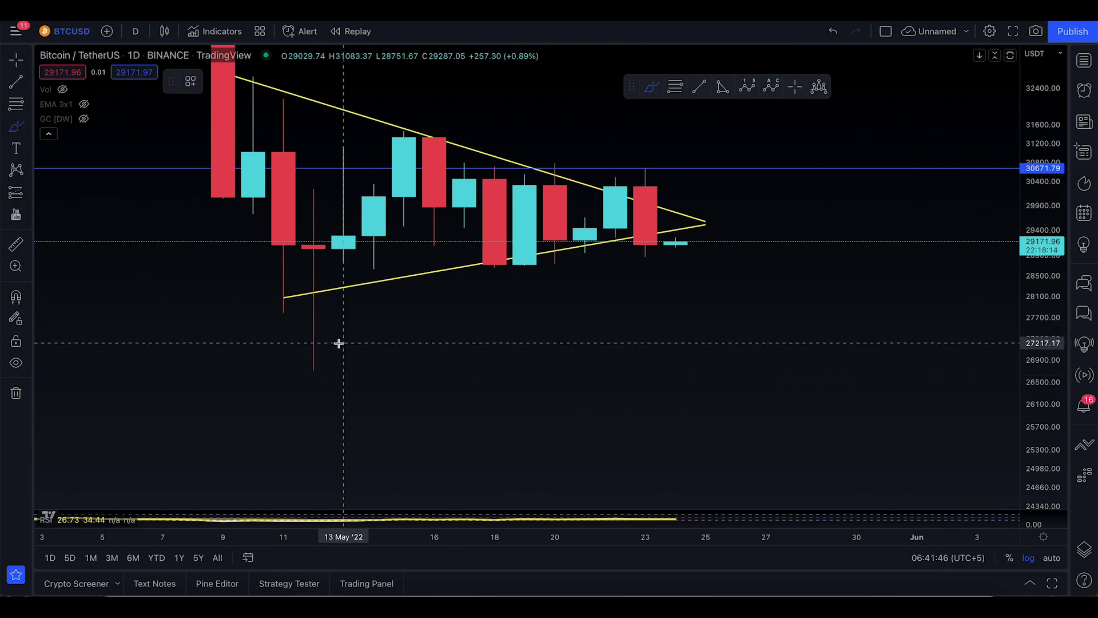
left_click_drag(283, 298, 735, 217)
scroll(797, 127, "up", 3)
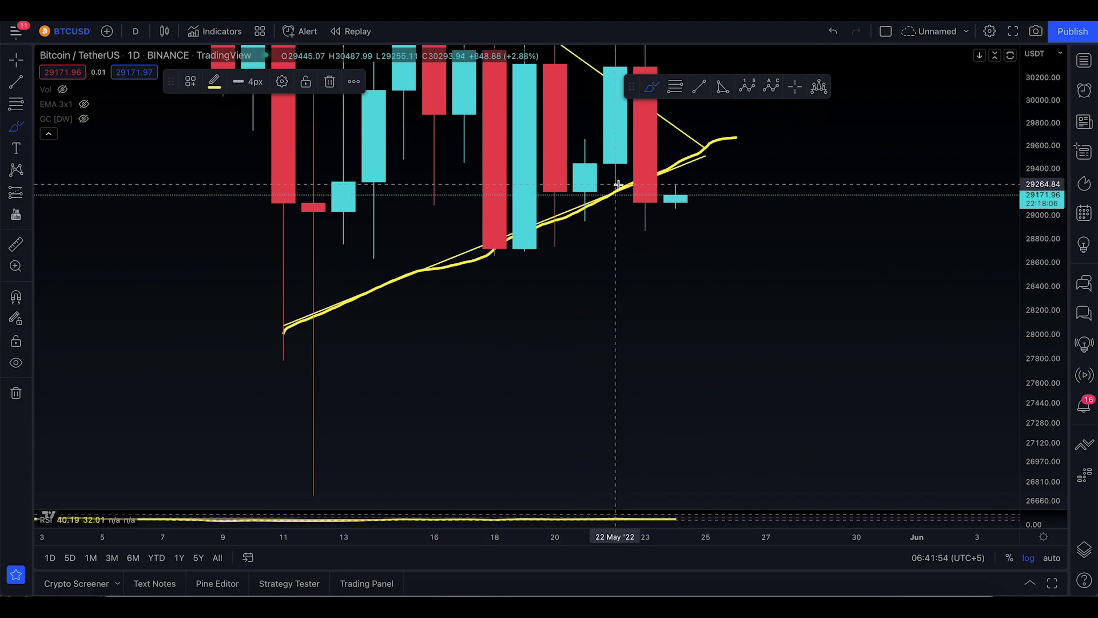
Sketch a drop past the apex, compress the price scale, and undo the sketched strokes.
mouse_move(617, 182)
left_mouse_down()
mouse_move(709, 172)
mouse_move(735, 204)
mouse_move(708, 242)
mouse_move(616, 197)
mouse_move(618, 178)
left_mouse_up()
left_click_drag(705, 196, 994, 354)
key("ctrl+z")
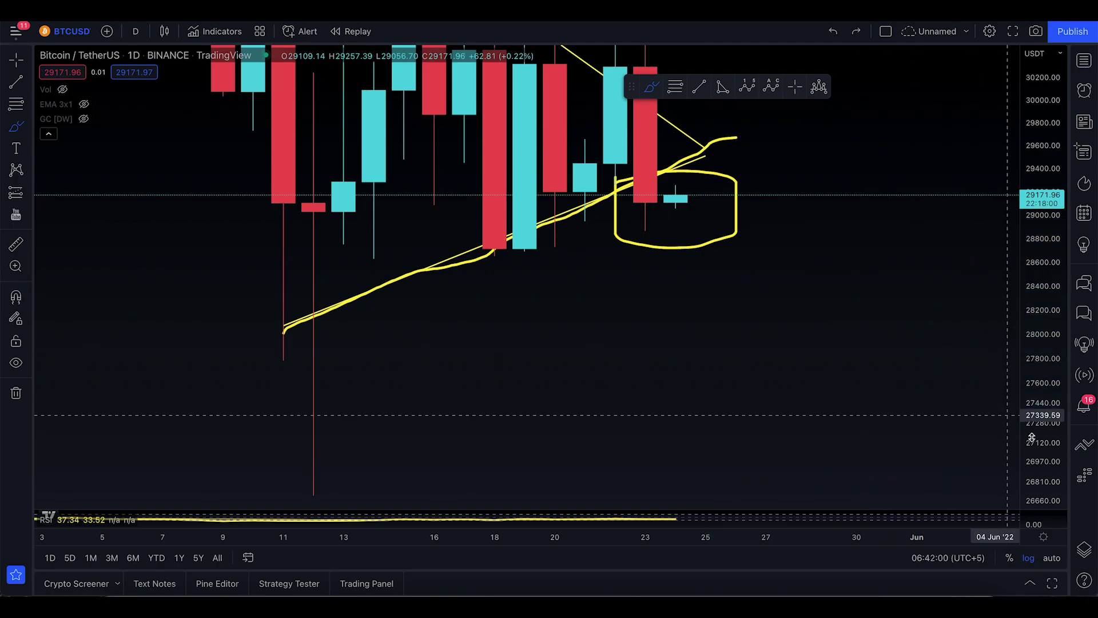
left_click_drag(1032, 438, 1034, 475)
key("ctrl+z")
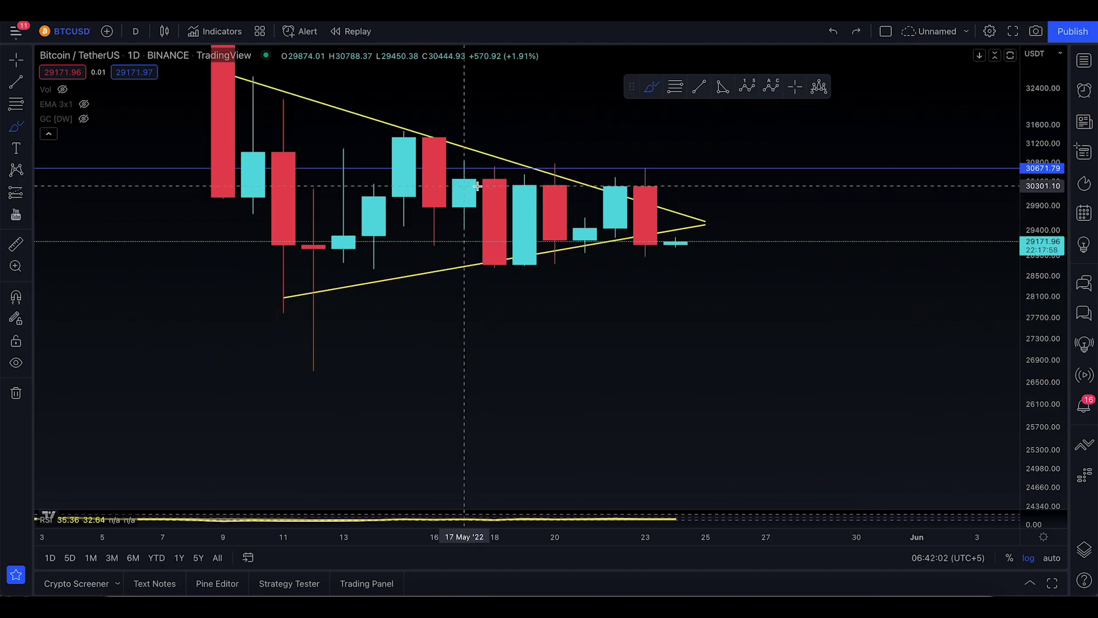
Sketch and undo several freehand strokes from the triangle apex and last candle.
left_click(18, 131)
left_click_drag(676, 248, 692, 230)
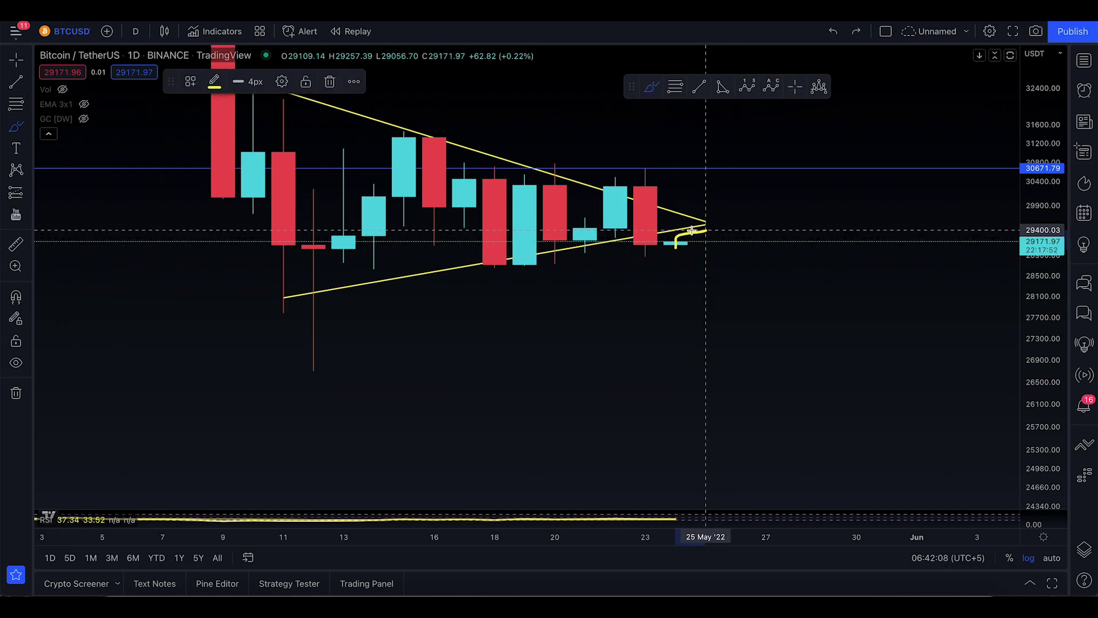
mouse_move(693, 233)
left_mouse_down()
mouse_move(729, 248)
mouse_move(891, 448)
mouse_move(913, 453)
left_mouse_up()
key("ctrl+z")
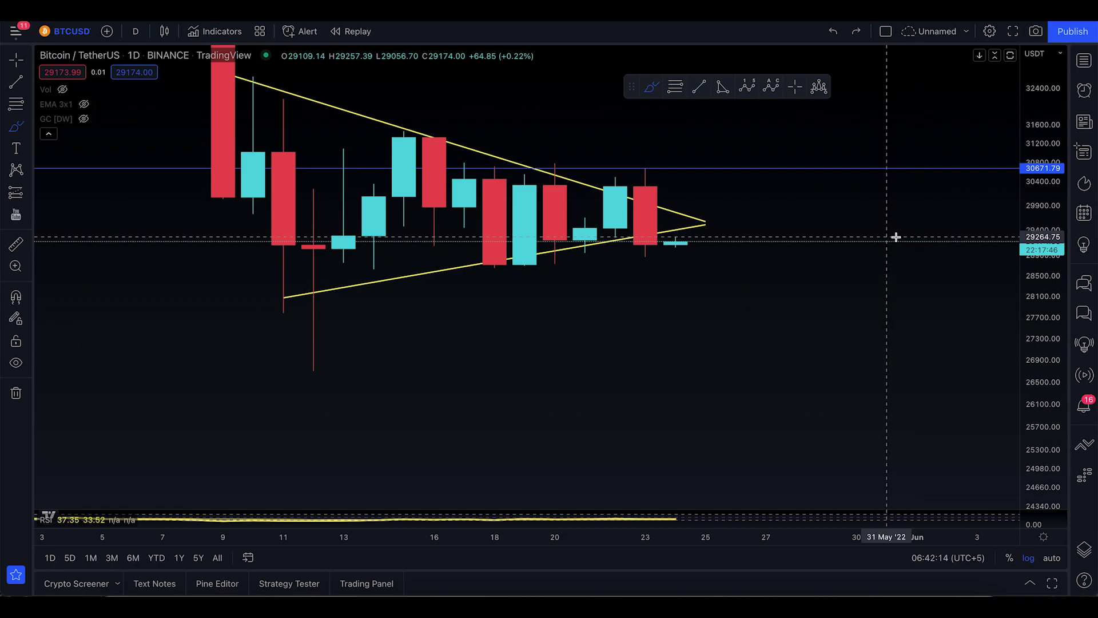
mouse_move(714, 227)
left_mouse_down()
mouse_move(623, 287)
mouse_move(713, 217)
mouse_move(674, 246)
mouse_move(690, 76)
left_mouse_up()
key("ctrl+z")
key("ctrl+z")
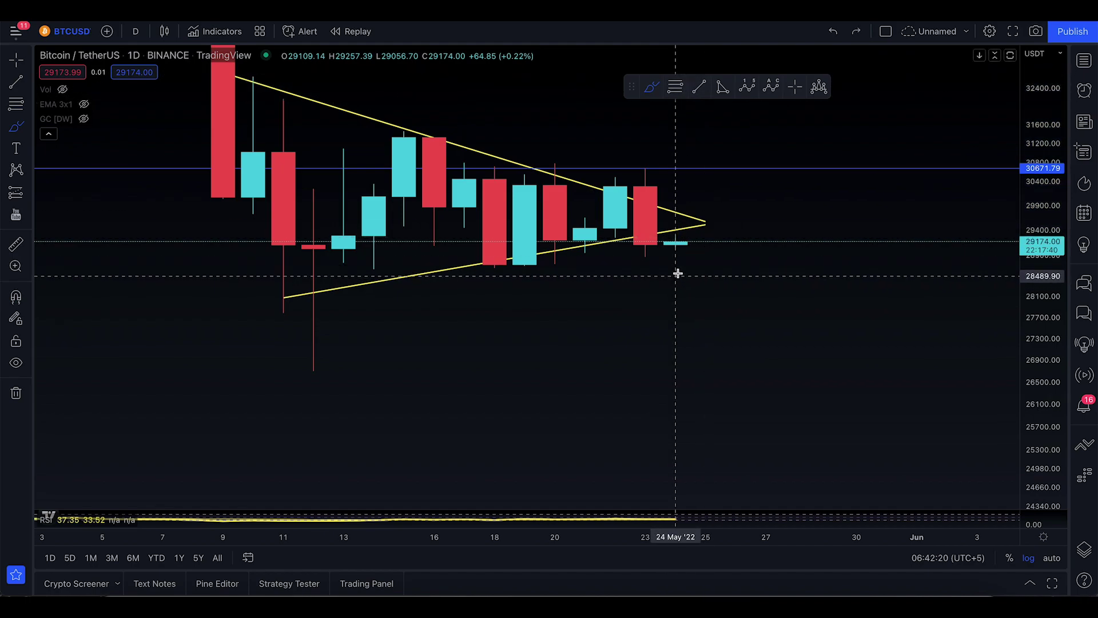
mouse_move(677, 243)
left_mouse_down()
mouse_move(682, 155)
mouse_move(760, 140)
mouse_move(840, 149)
mouse_move(942, 44)
left_mouse_up()
key("ctrl+z")
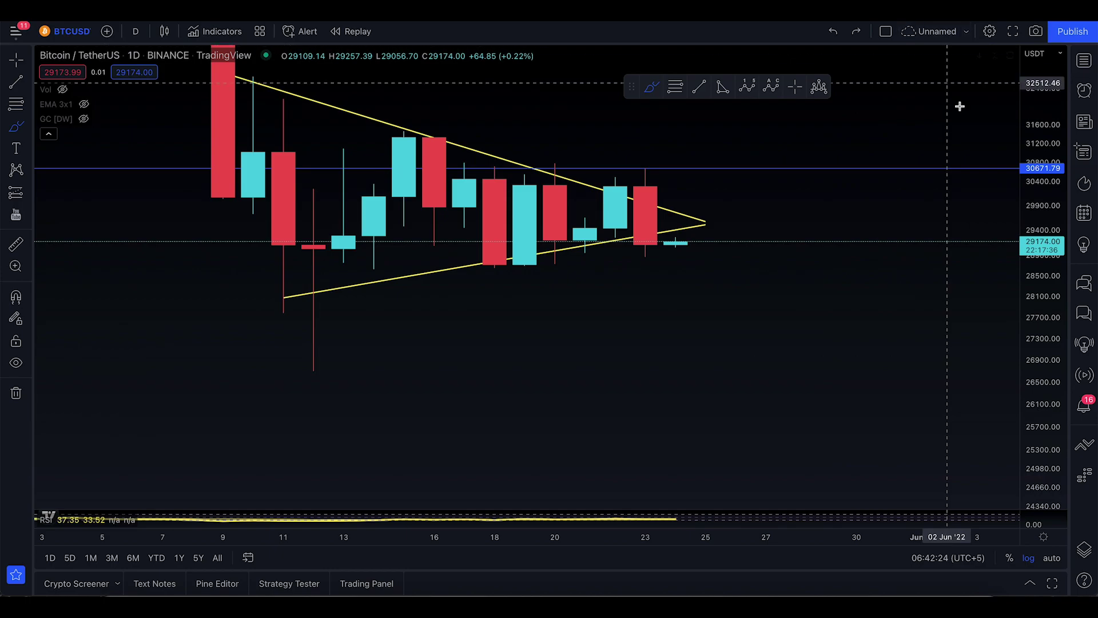
left_click_drag(1038, 221, 1039, 237)
left_click_drag(677, 190, 767, 105)
key("ctrl+z")
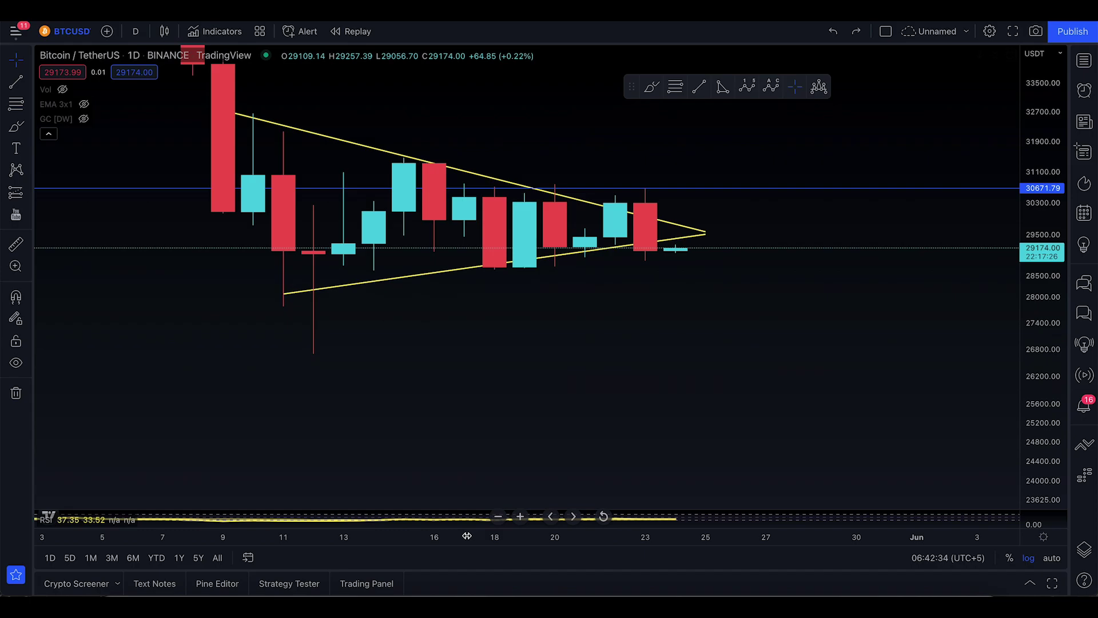
Compress the time and price axes and pan to show the early-May drop into the triangle.
left_click_drag(467, 536, 636, 536)
left_click_drag(1038, 294, 1039, 337)
left_click_drag(818, 142, 661, 228)
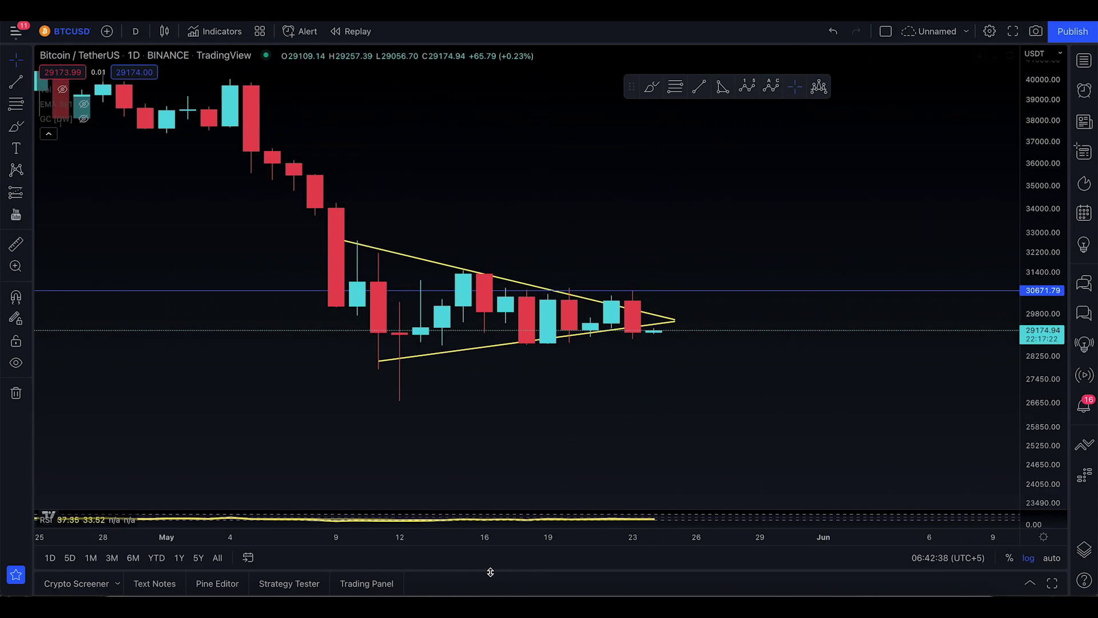
left_click_drag(486, 538, 694, 540)
left_click_drag(779, 240, 589, 274)
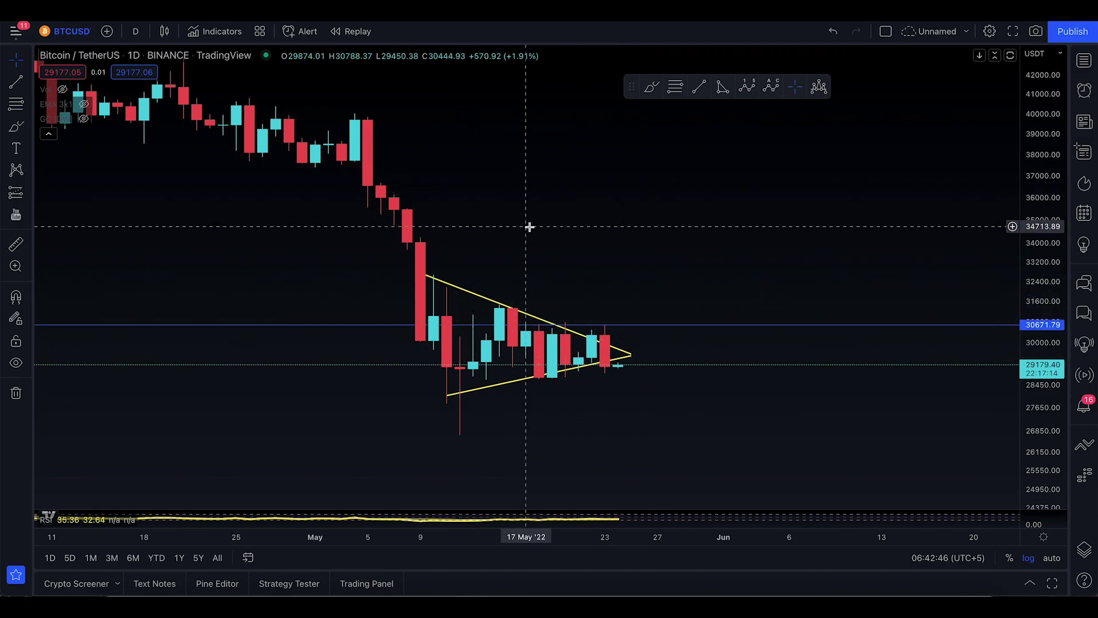
left_click_drag(530, 227, 423, 154)
left_click_drag(559, 200, 581, 203)
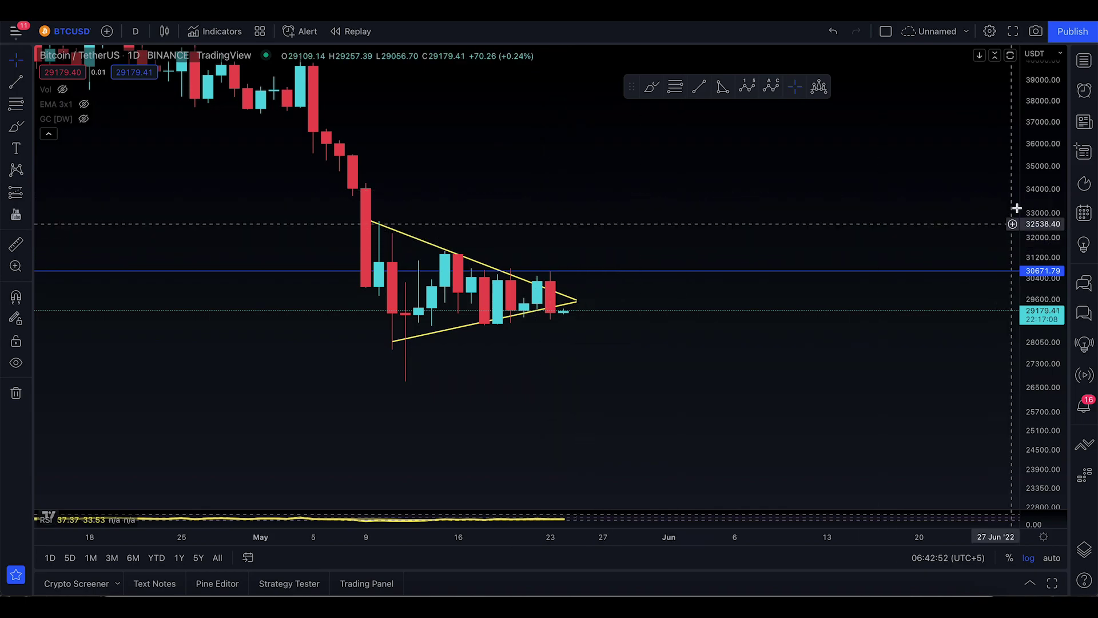
Fit the price scale and draw a trend line, moving it to start at the triangle apex.
double_click(1041, 166)
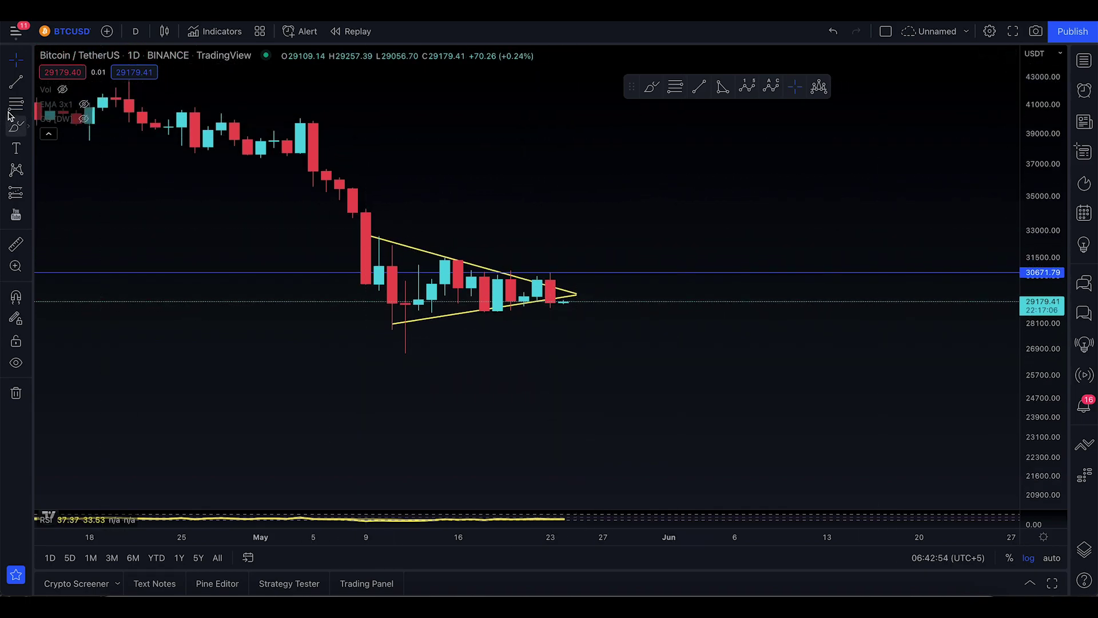
left_click(14, 79)
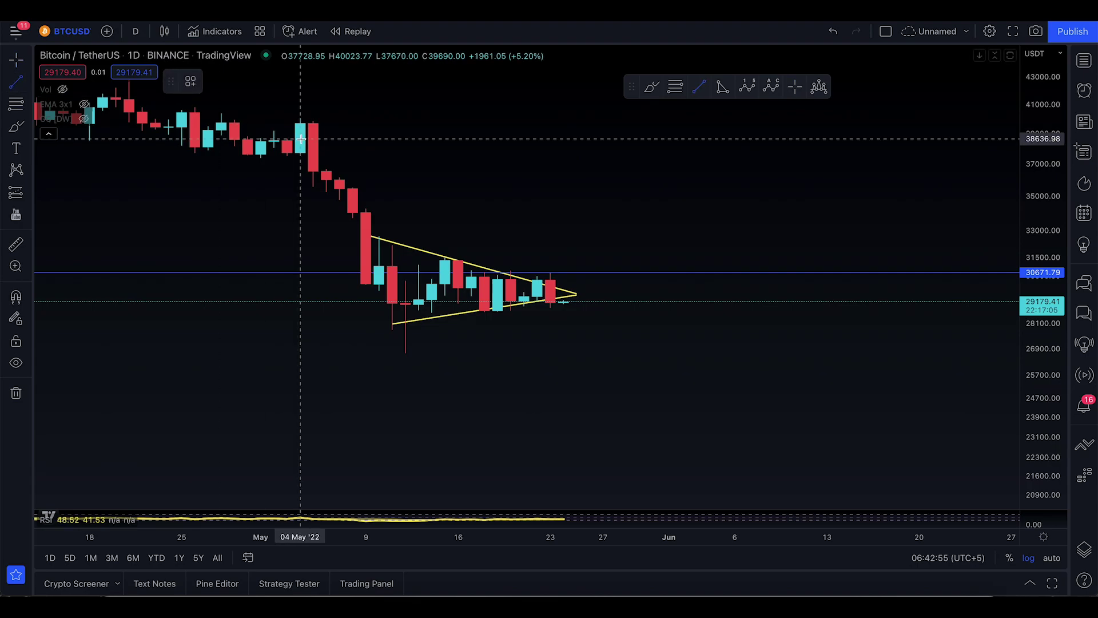
left_click(326, 119)
left_click(392, 326)
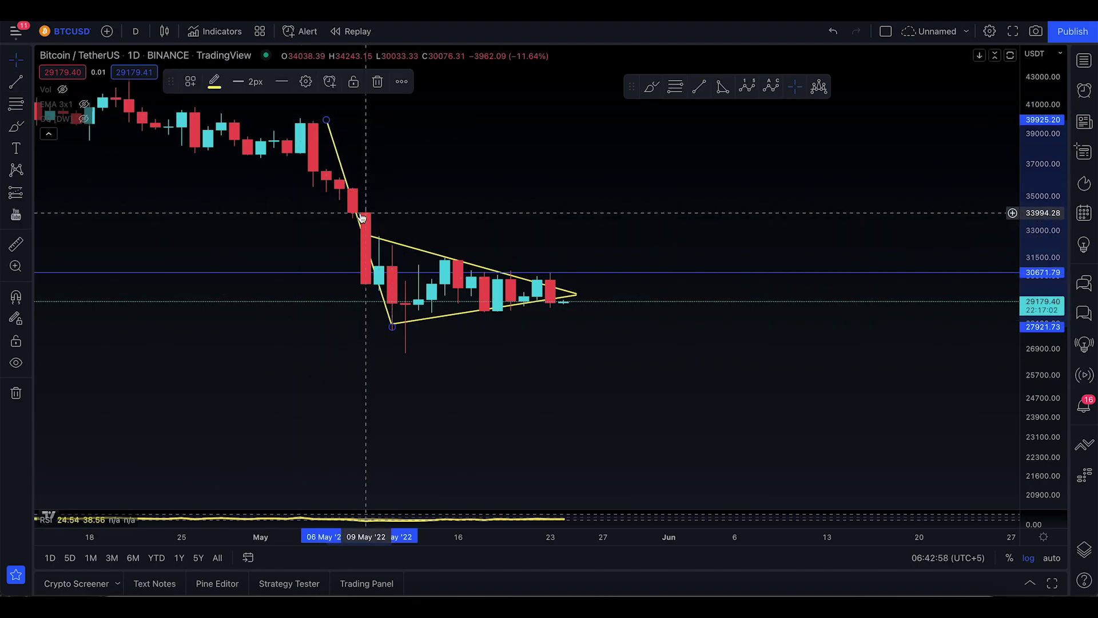
left_click_drag(352, 198, 593, 176)
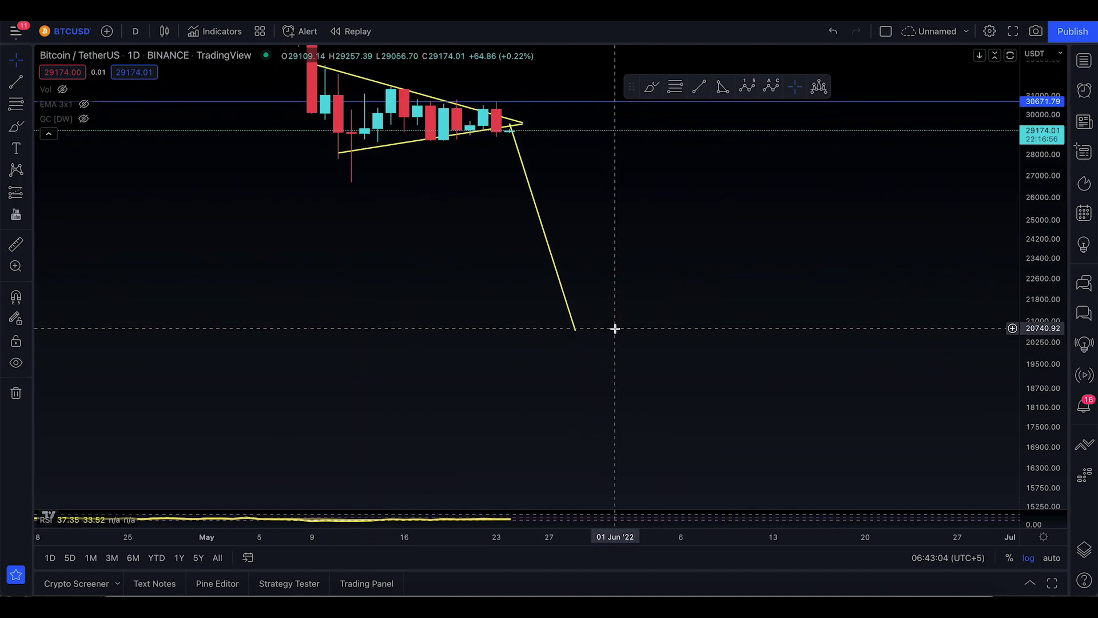
Pan and rescale the chart to frame the triangle and full breakdown line to about 20,650.
left_click_drag(661, 263, 759, 349)
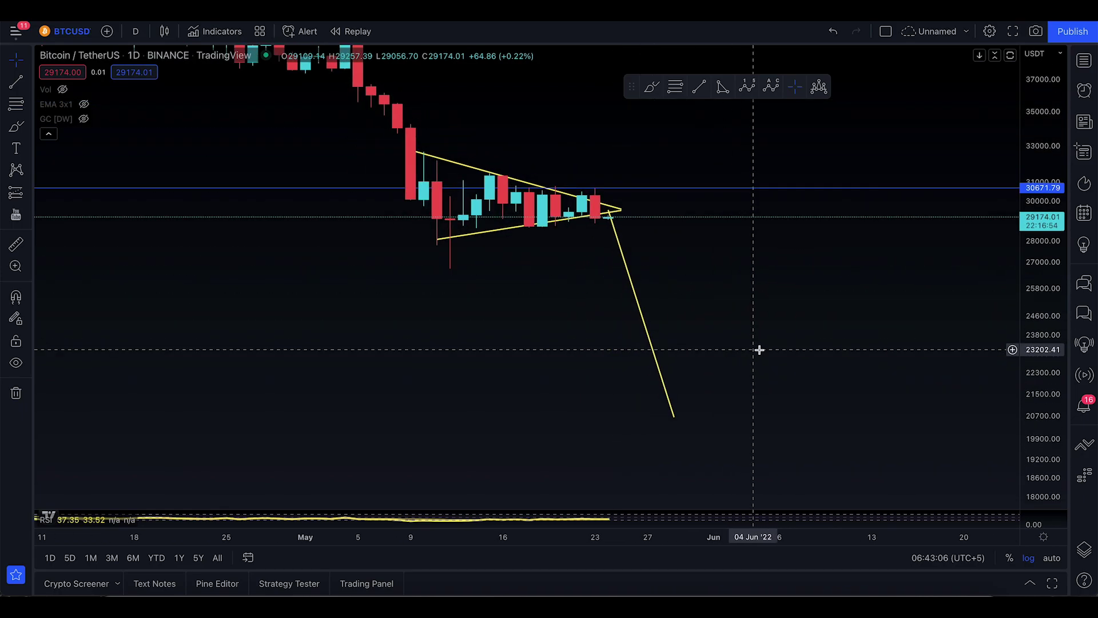
scroll(622, 539, "down", 3)
left_click_drag(858, 362, 711, 475)
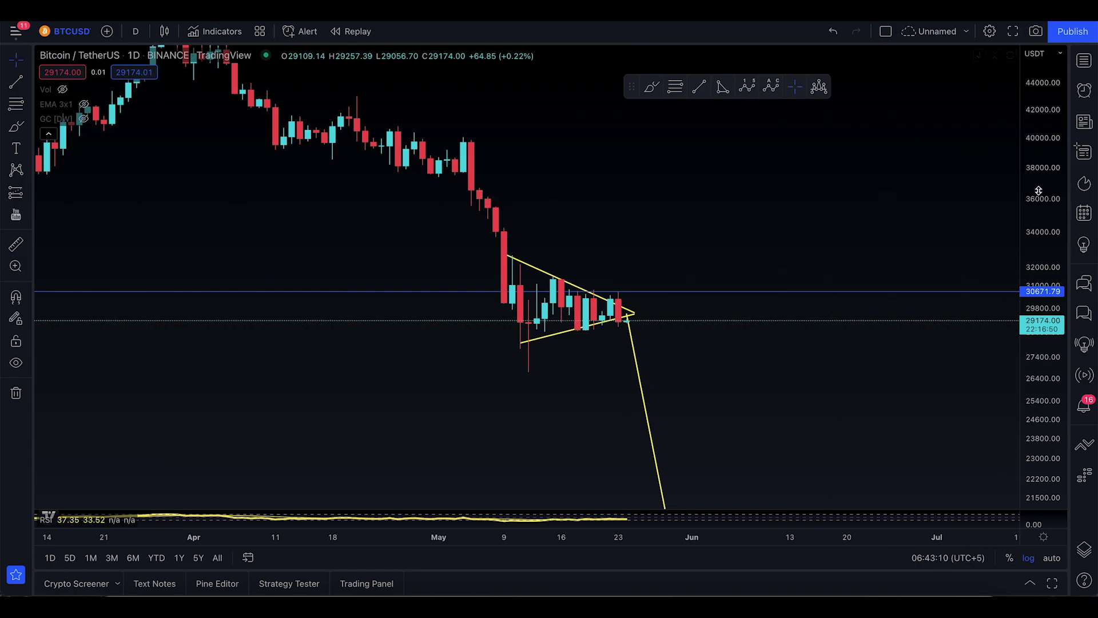
left_click_drag(1039, 193, 1040, 229)
left_click_drag(697, 203, 603, 191)
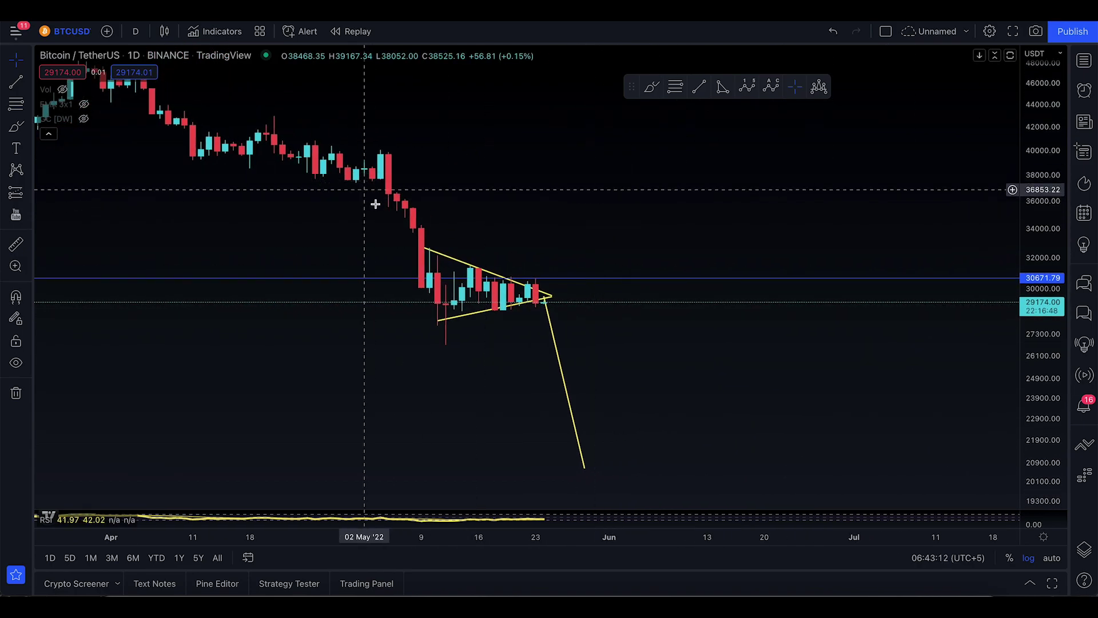